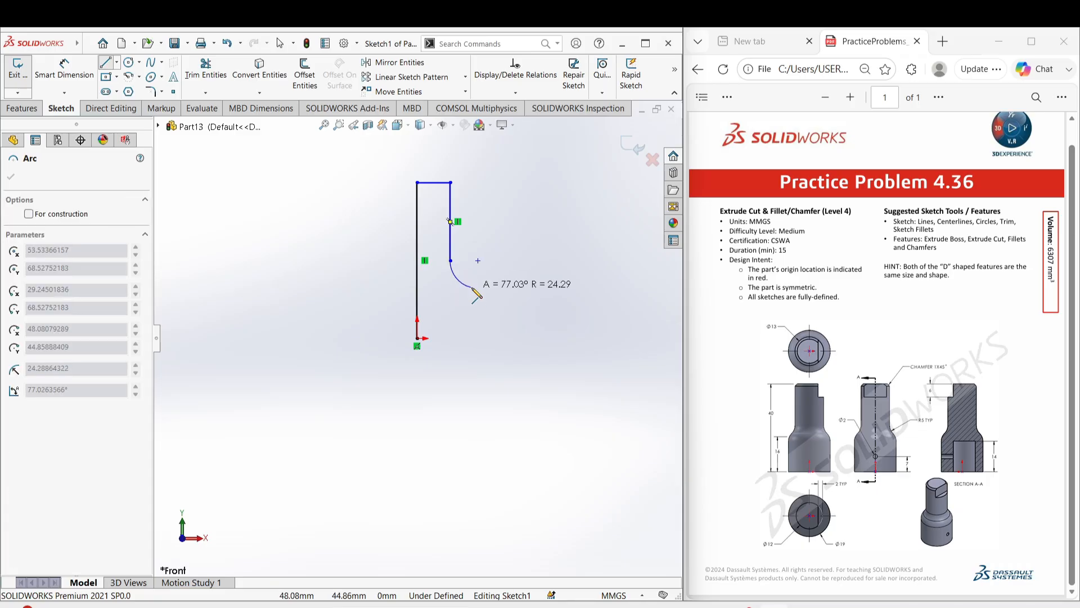
# Finish the half profile with two tangent arcs, a downward vertical line about 23 mm long, and a base line closing at the origin.
pyautogui.click(472, 288)
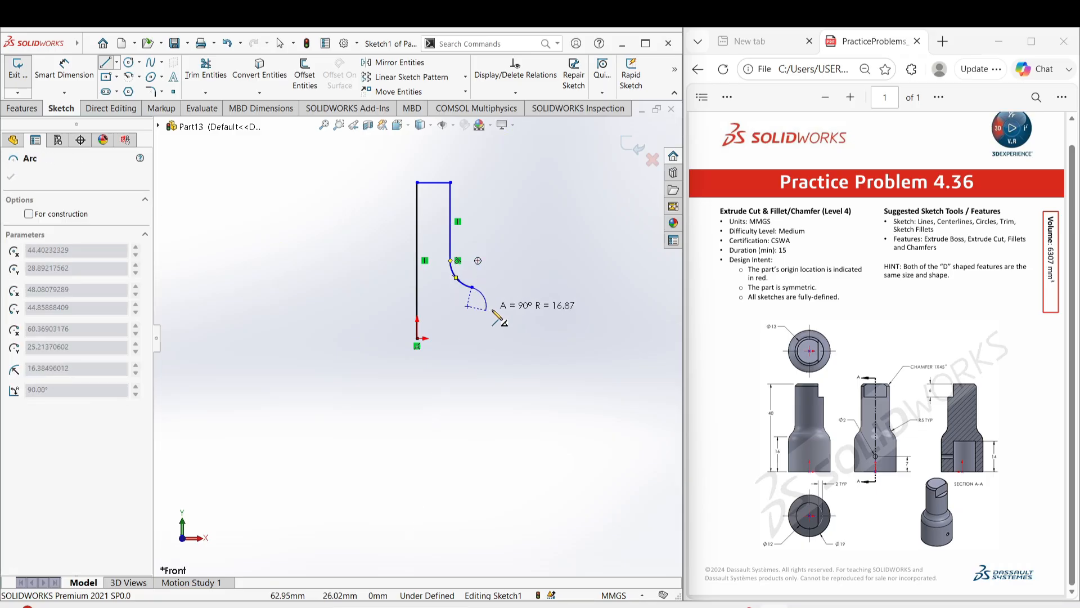
pyautogui.click(500, 312)
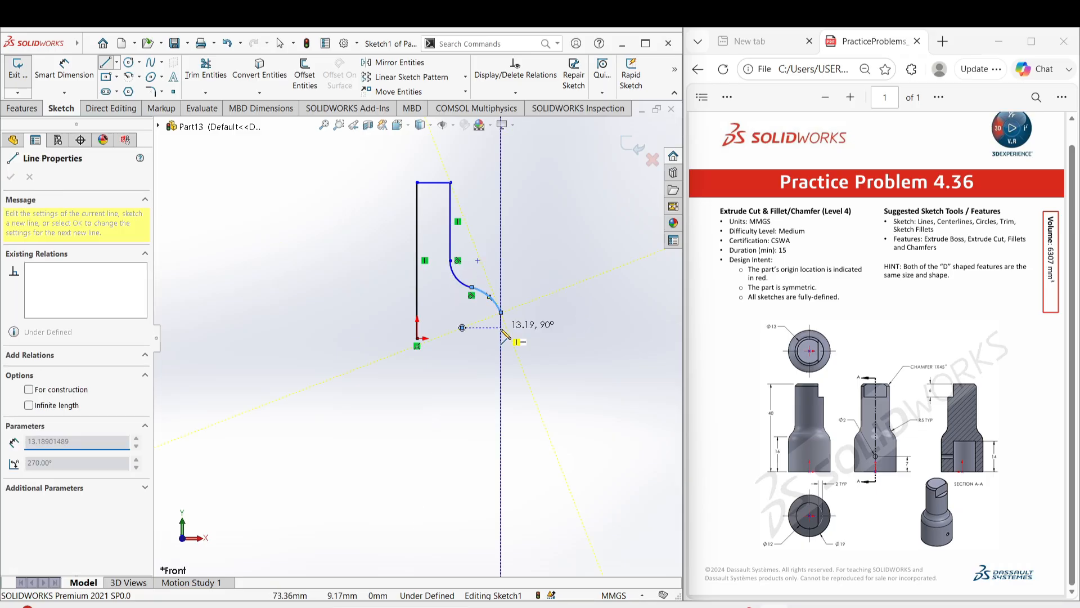
pyautogui.click(501, 338)
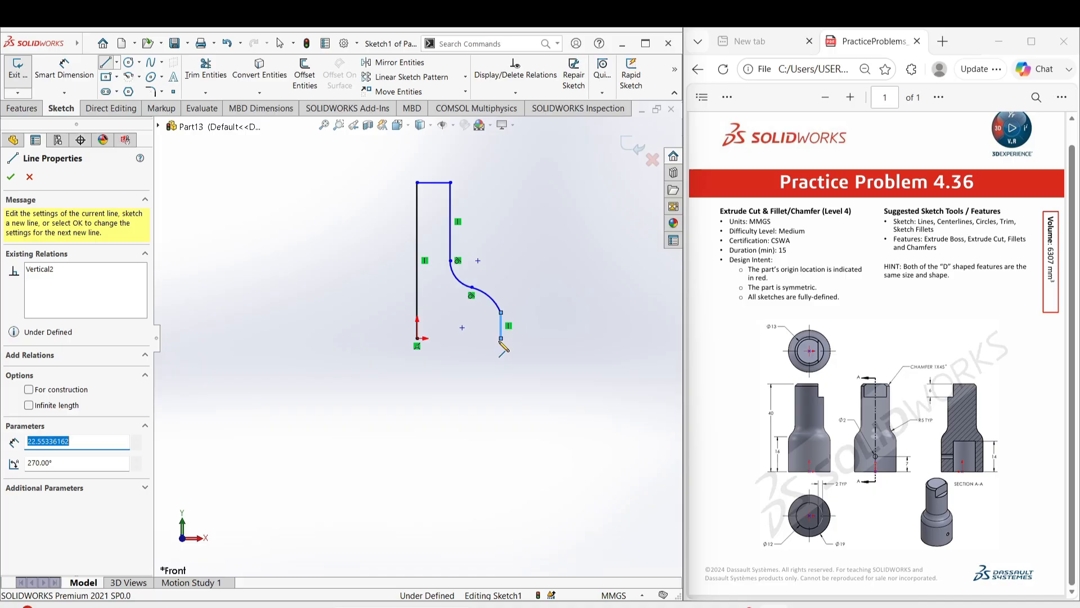
pyautogui.click(417, 338)
# Dimension the long vertical line through the origin to 40 mm.
pyautogui.moveTo(438, 368); pyautogui.dragTo(429, 292, button='right')
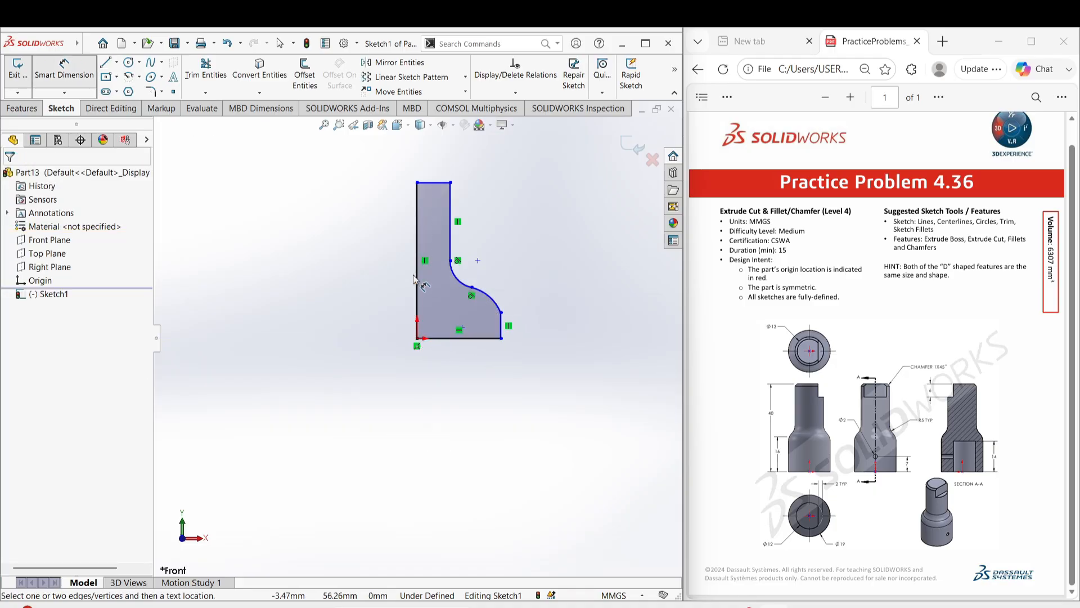
pyautogui.click(416, 278)
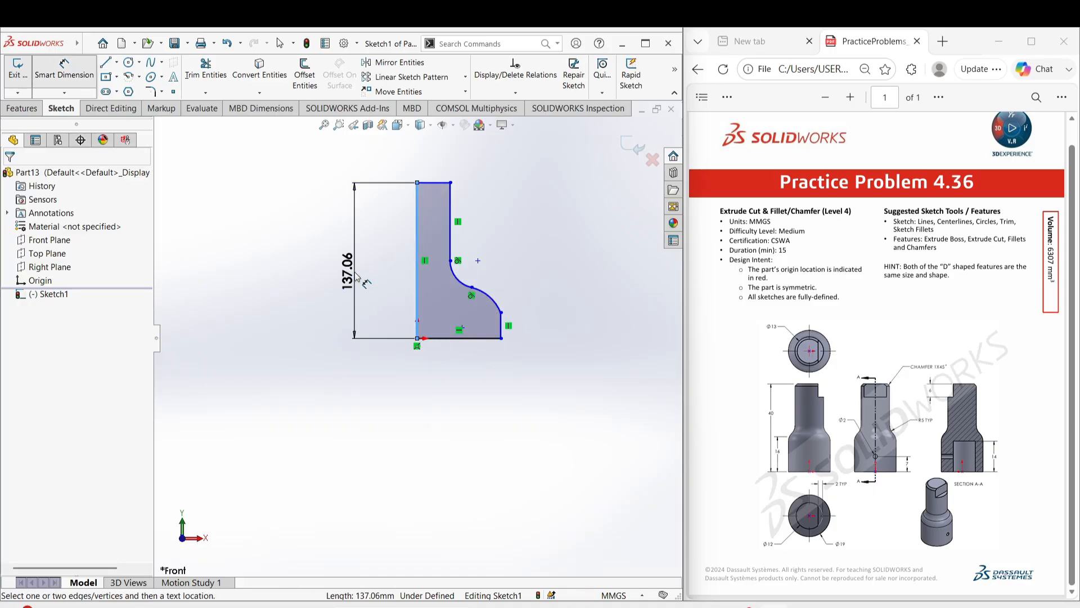
pyautogui.click(356, 271)
pyautogui.write('40')
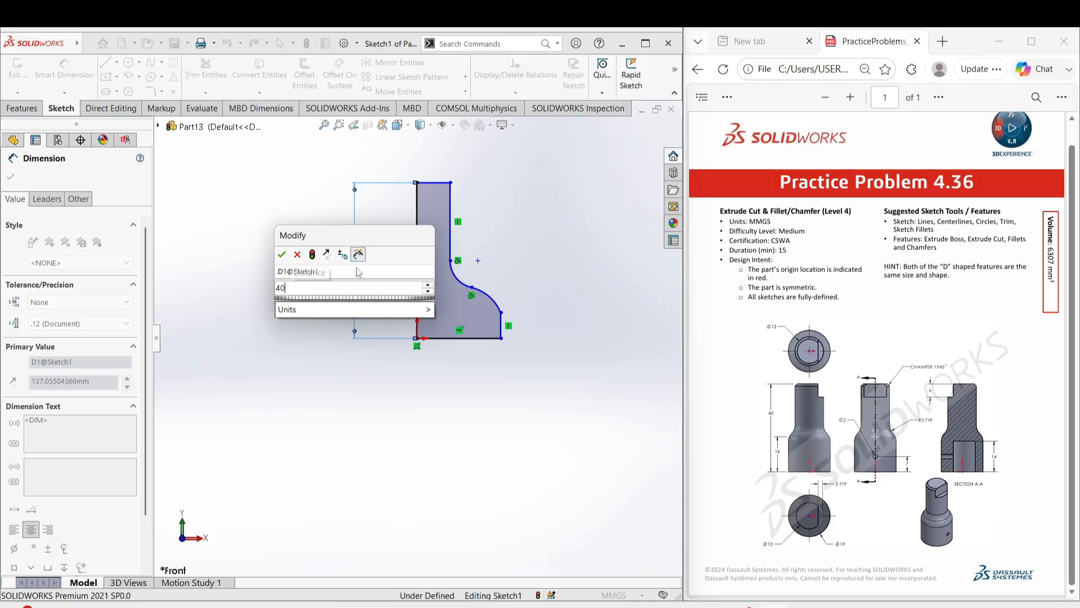
pyautogui.press('Return')
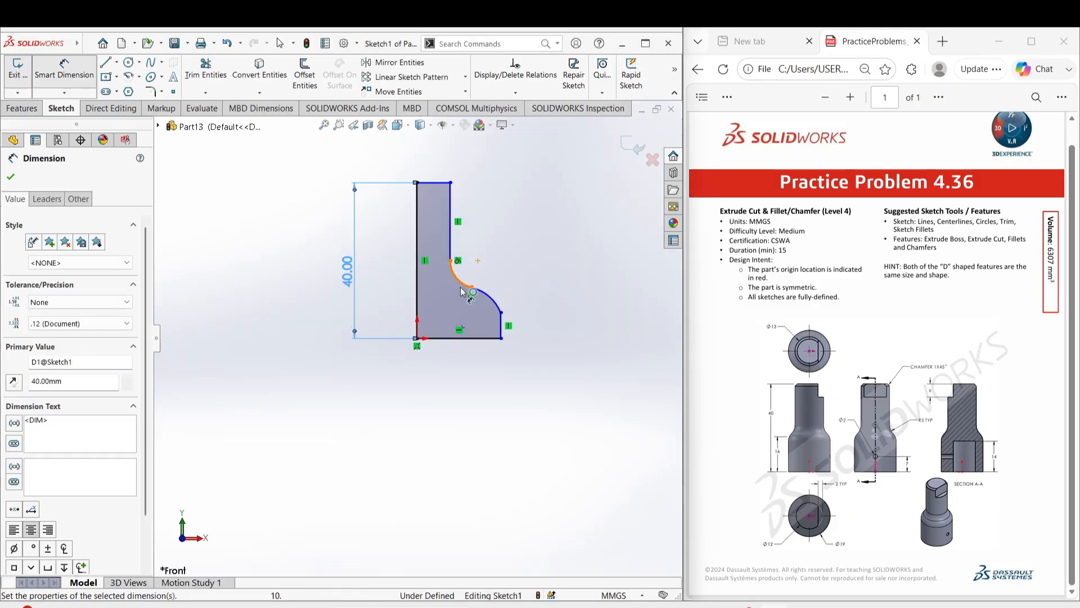
# Dimension both shoulder arcs of the profile with a radius of 5 mm.
pyautogui.scroll(-2, 495, 301)
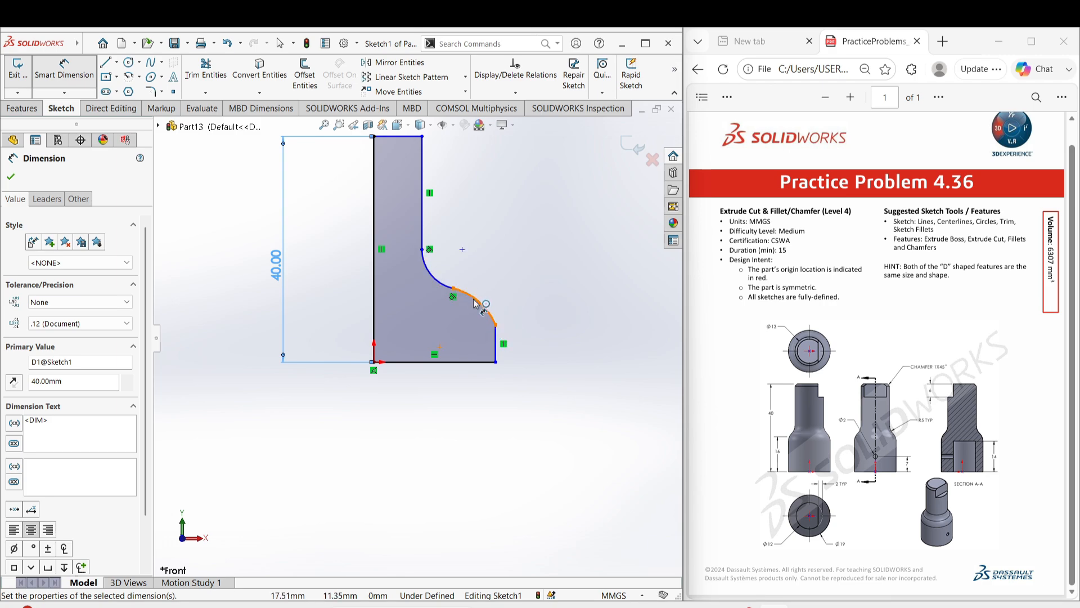
pyautogui.click(474, 304)
pyautogui.click(509, 284)
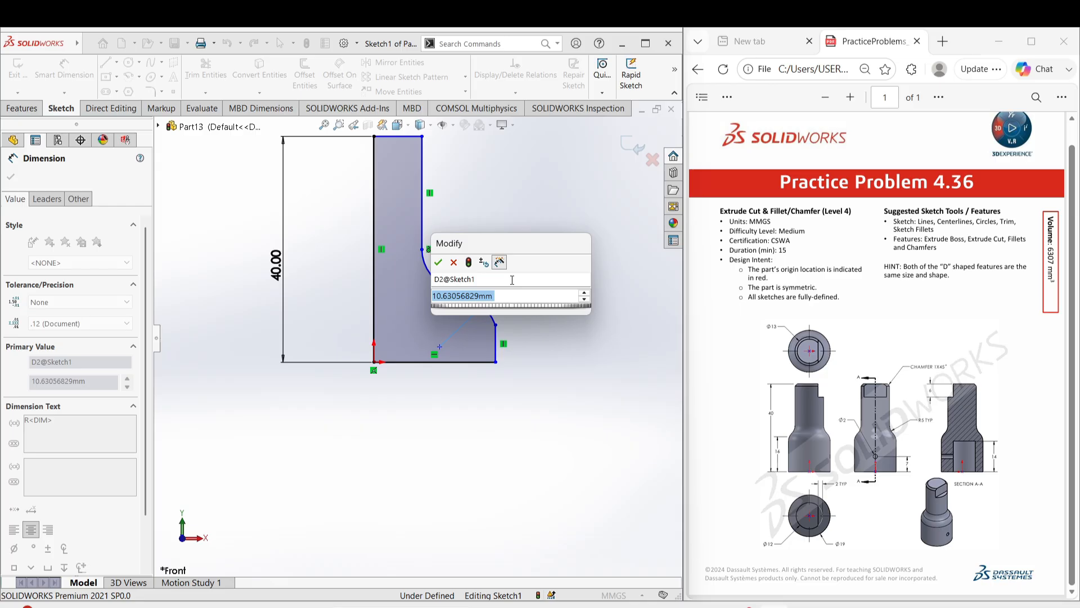
pyautogui.write('5')
pyautogui.press('Return')
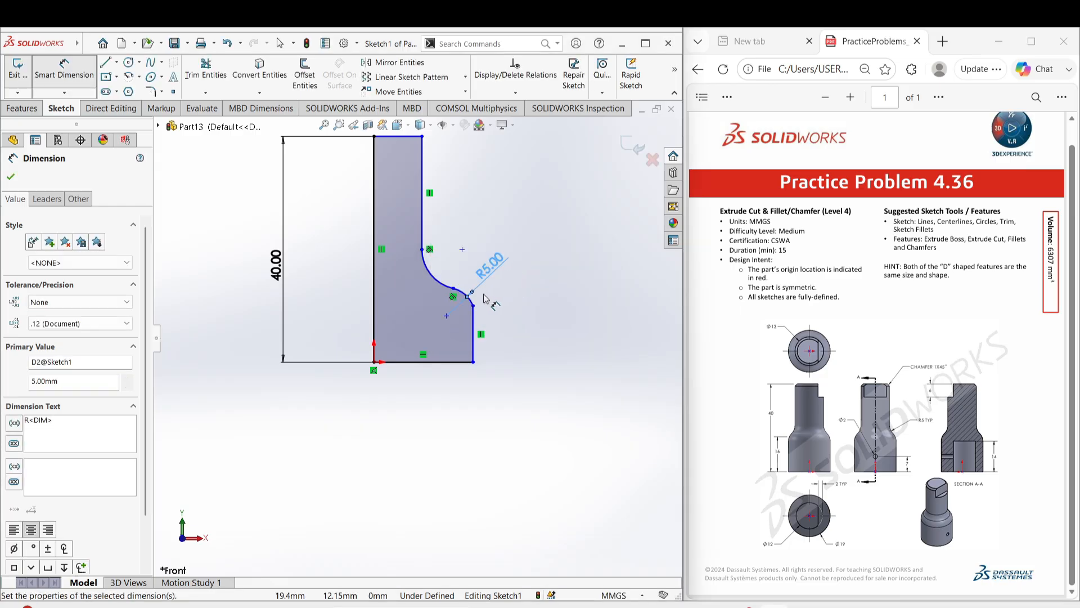
pyautogui.click(427, 268)
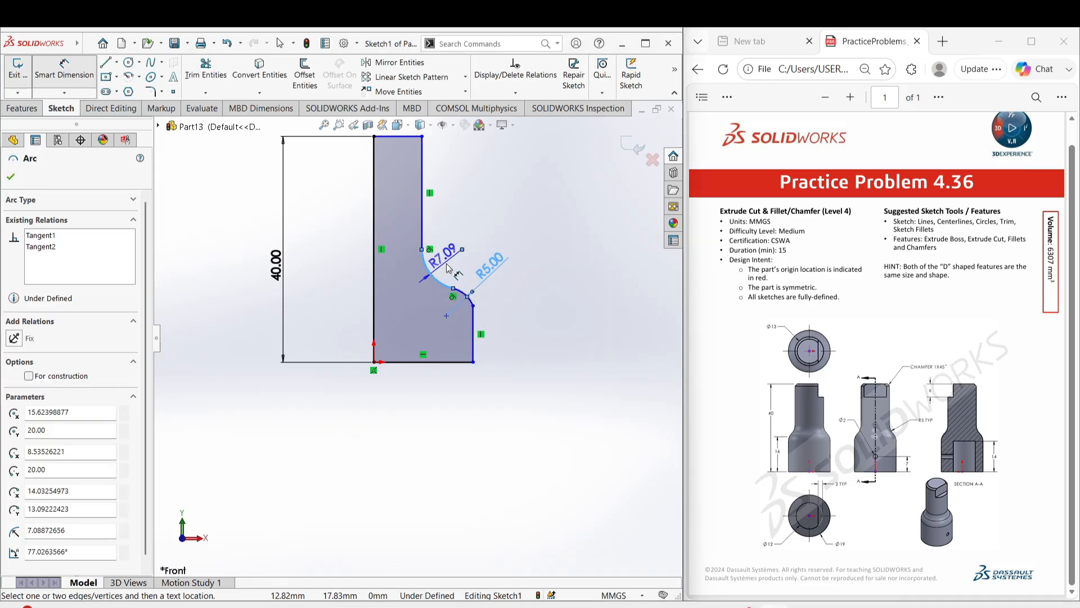
pyautogui.click(449, 269)
pyautogui.write('5')
pyautogui.press('Return')
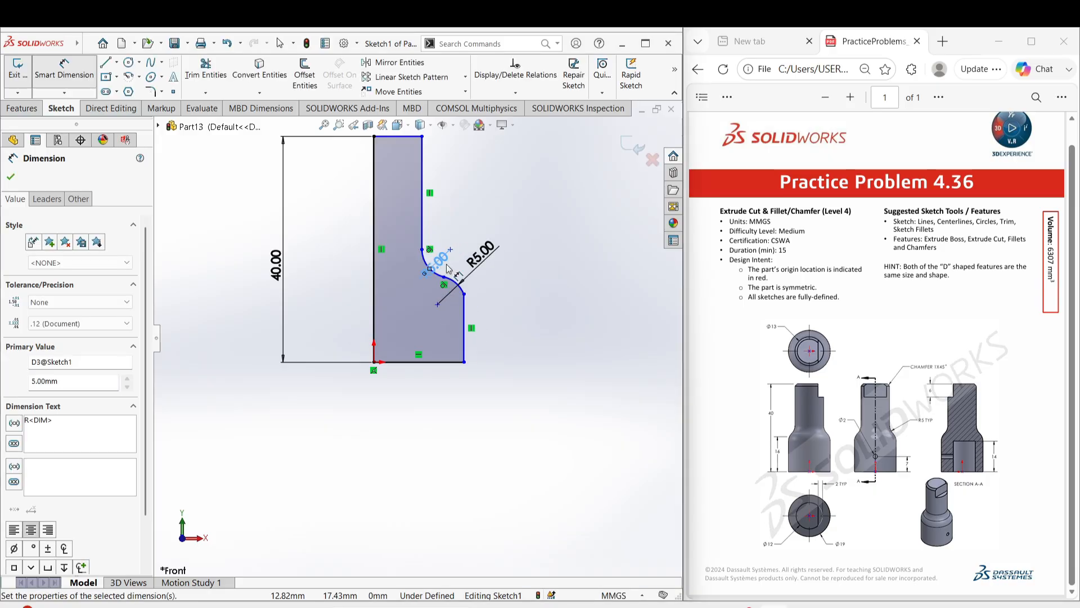
# Add a tangent relation between the lower shoulder arc and the short outer vertical line.
pyautogui.scroll(-3, 476, 263)
pyautogui.rightClick(497, 307)
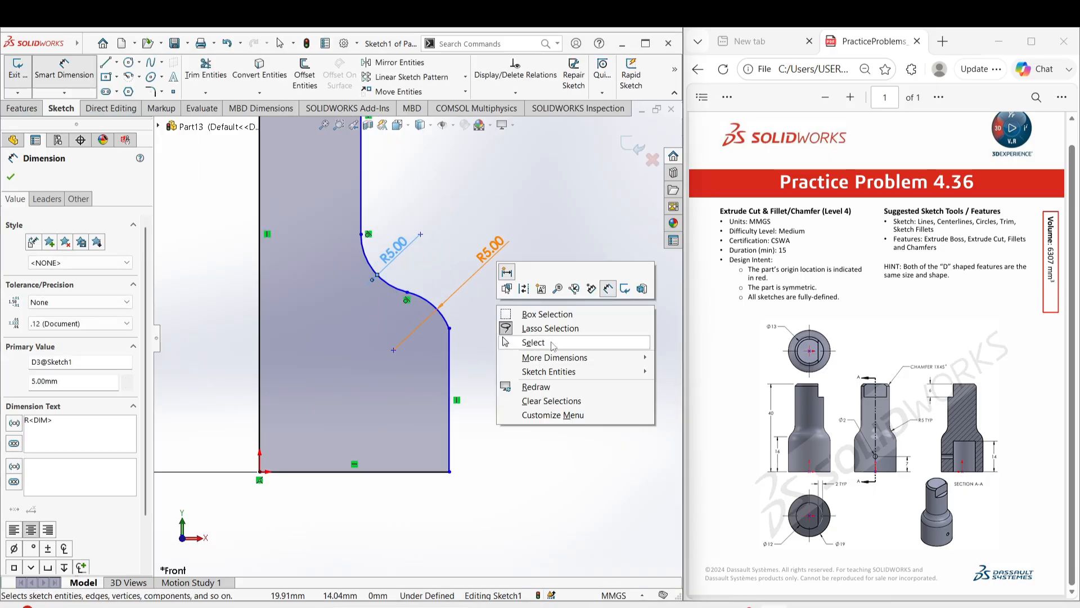
pyautogui.click(520, 342)
pyautogui.click(448, 324)
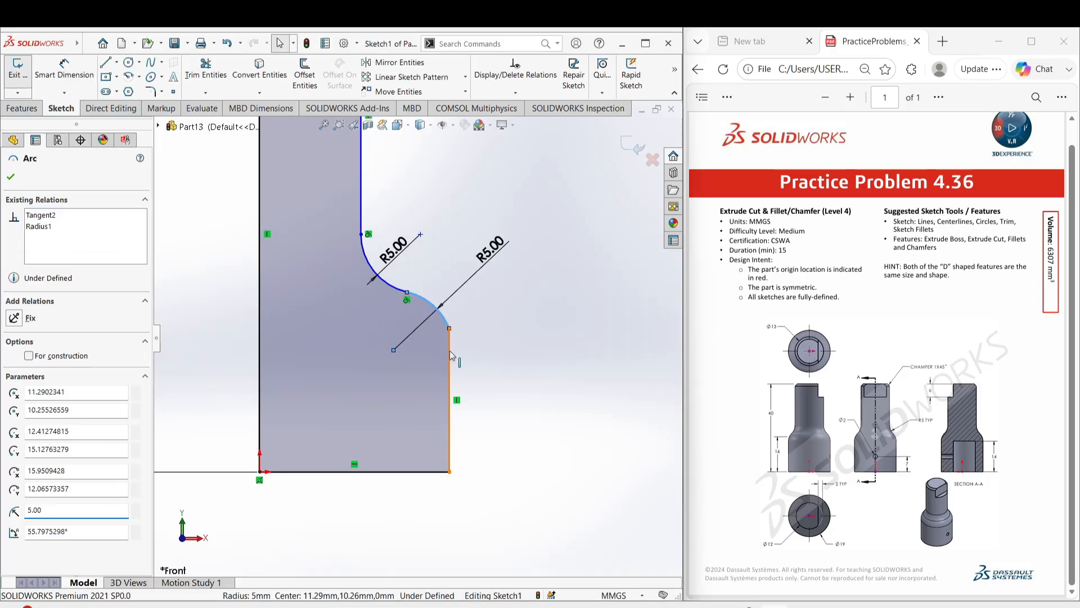
pyautogui.keyDown('ctrl'); pyautogui.click(449, 360); pyautogui.keyUp('ctrl')
pyautogui.click(481, 307)
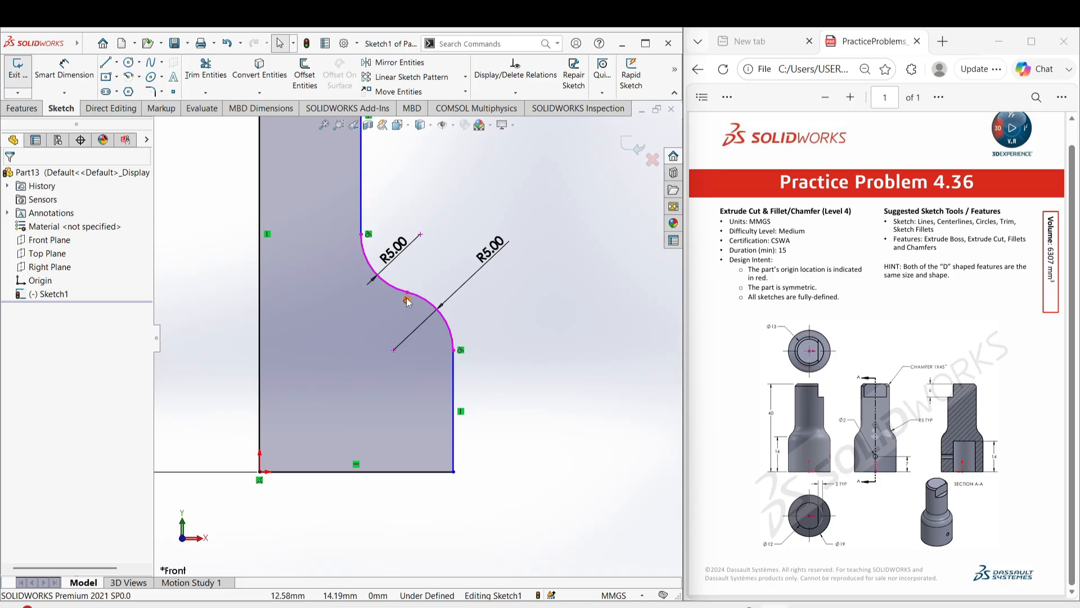
# Dimension the vertical distance from the base line to the point where the two arcs meet to 16 mm.
pyautogui.scroll(2, 354, 304)
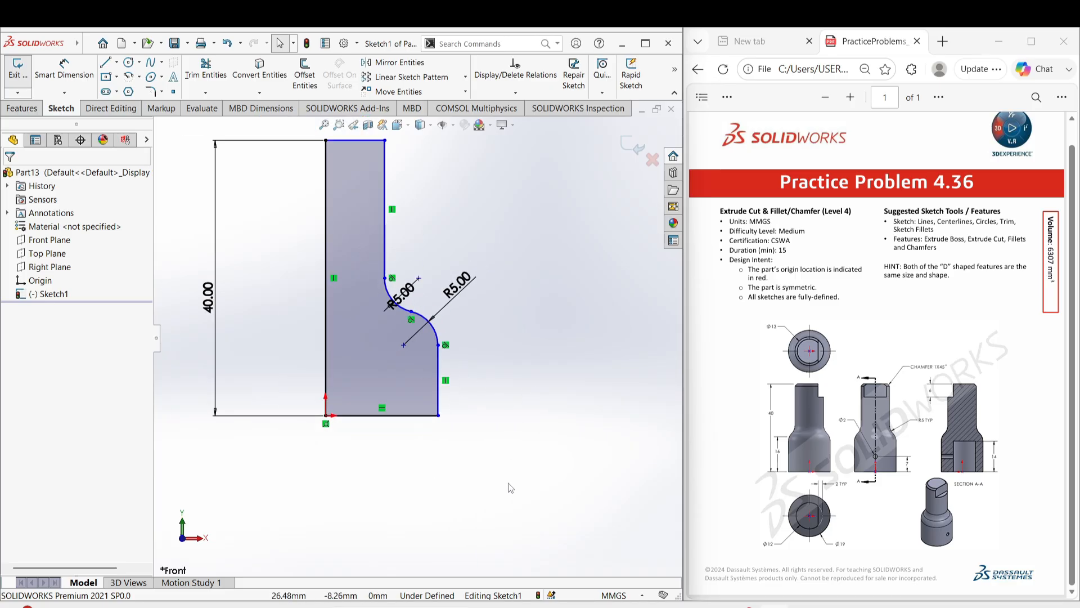
pyautogui.moveTo(507, 488); pyautogui.dragTo(502, 349, button='right')
pyautogui.click(422, 417)
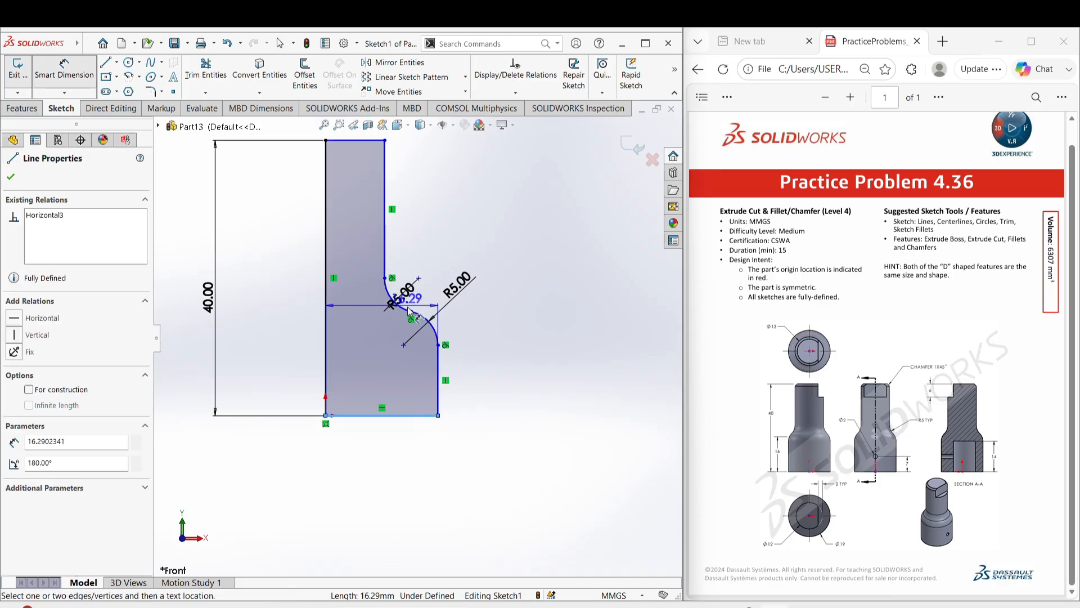
pyautogui.click(411, 312)
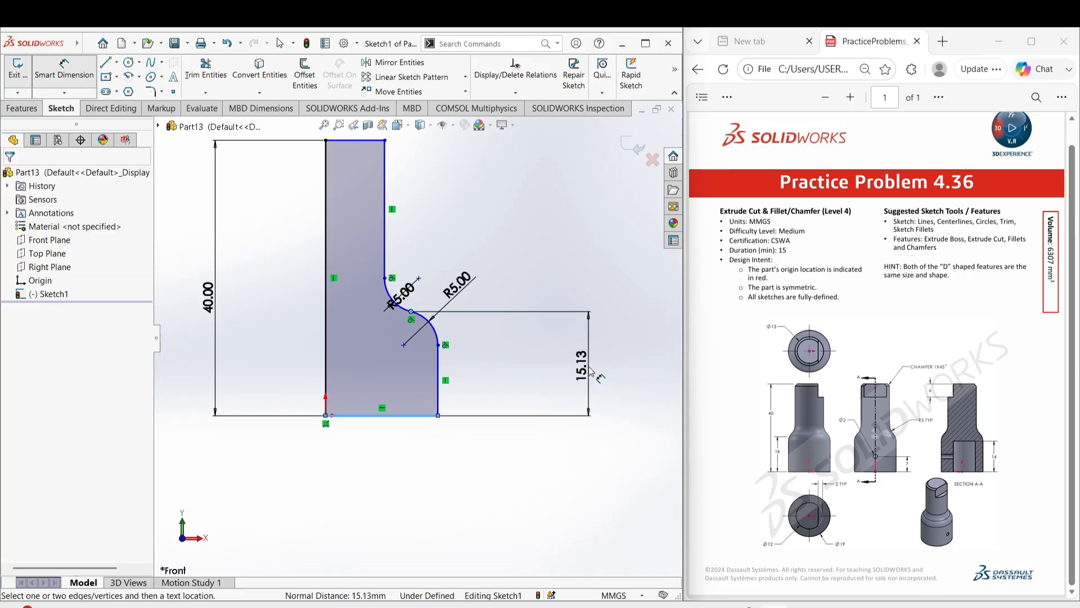
pyautogui.click(585, 371)
pyautogui.write('1')
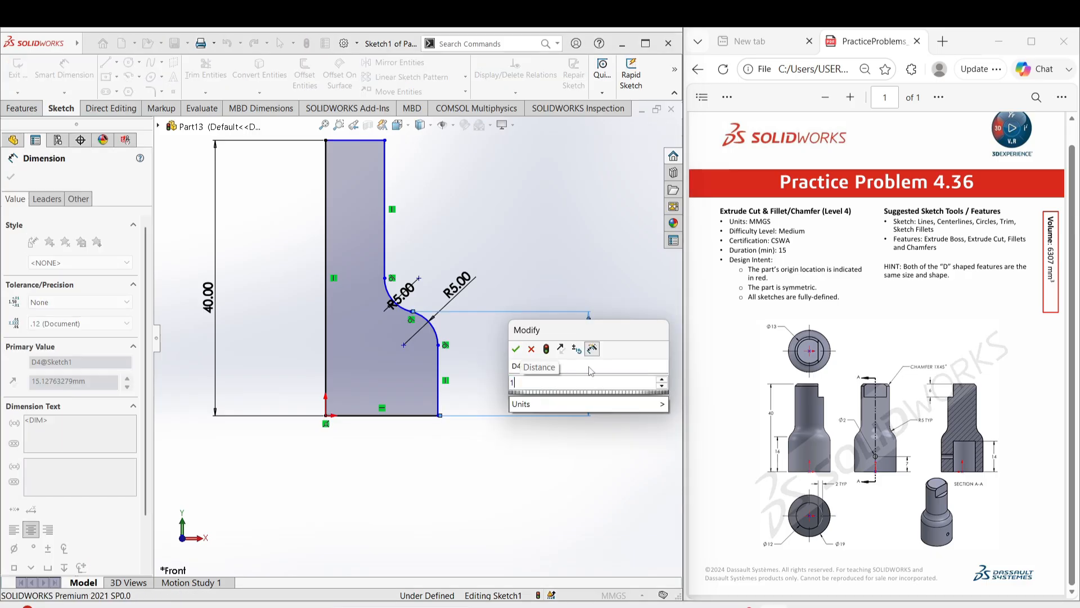
pyautogui.write('6')
pyautogui.press('Return')
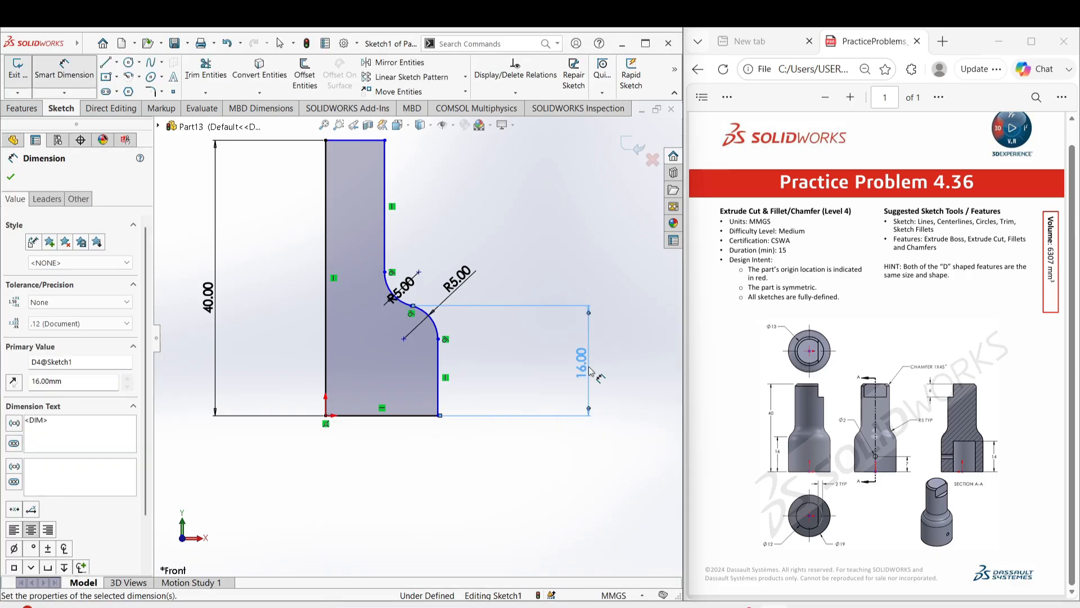
# Dimension the length of the profile's base line as 19/2 mm.
pyautogui.click(548, 417)
pyautogui.click(326, 388)
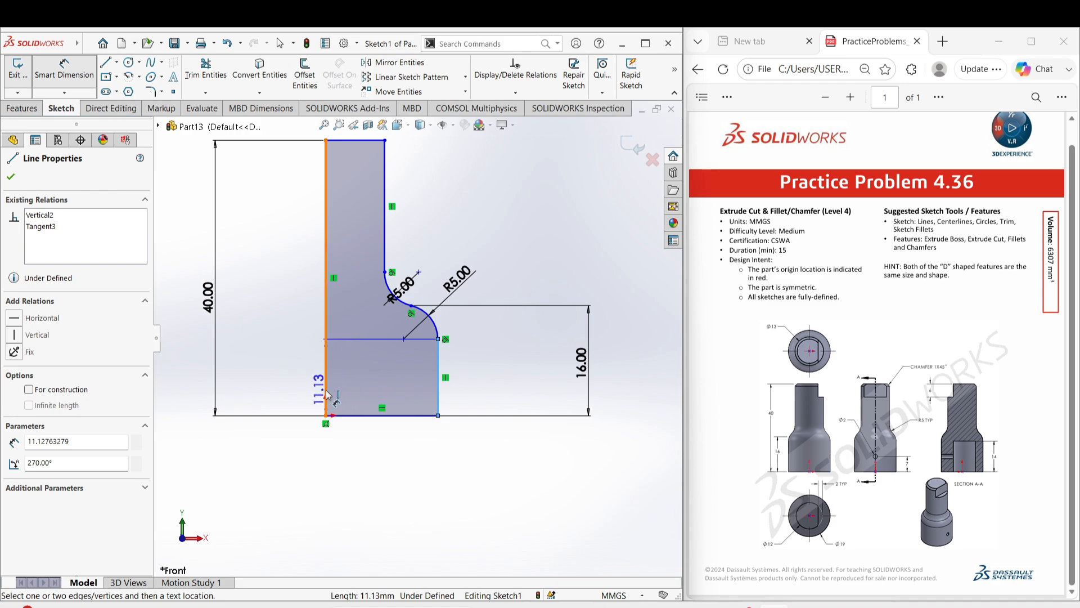
pyautogui.click(366, 416)
pyautogui.click(378, 473)
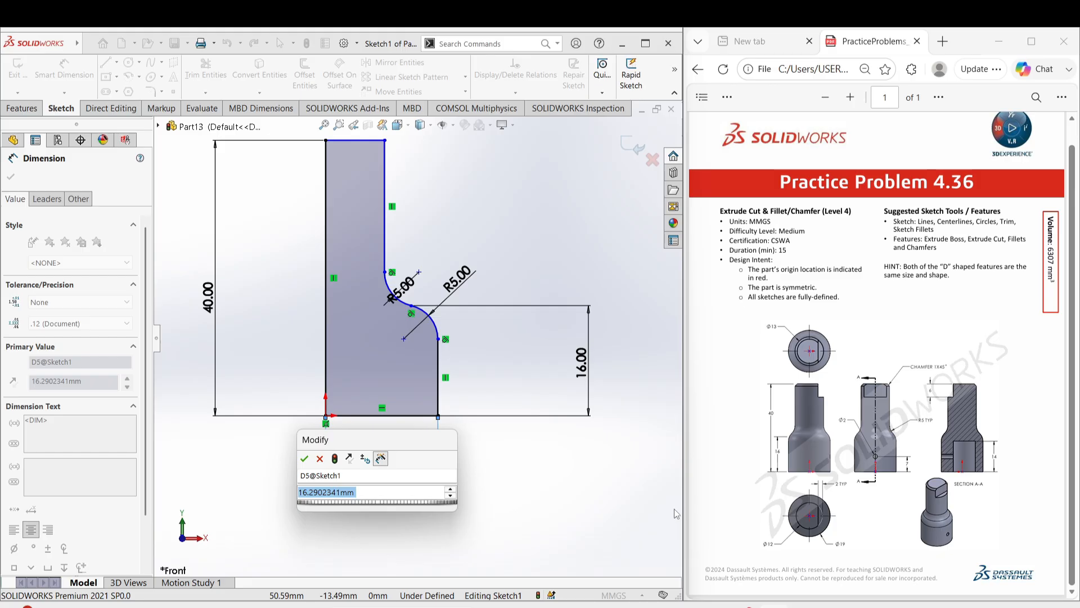
pyautogui.write('19')
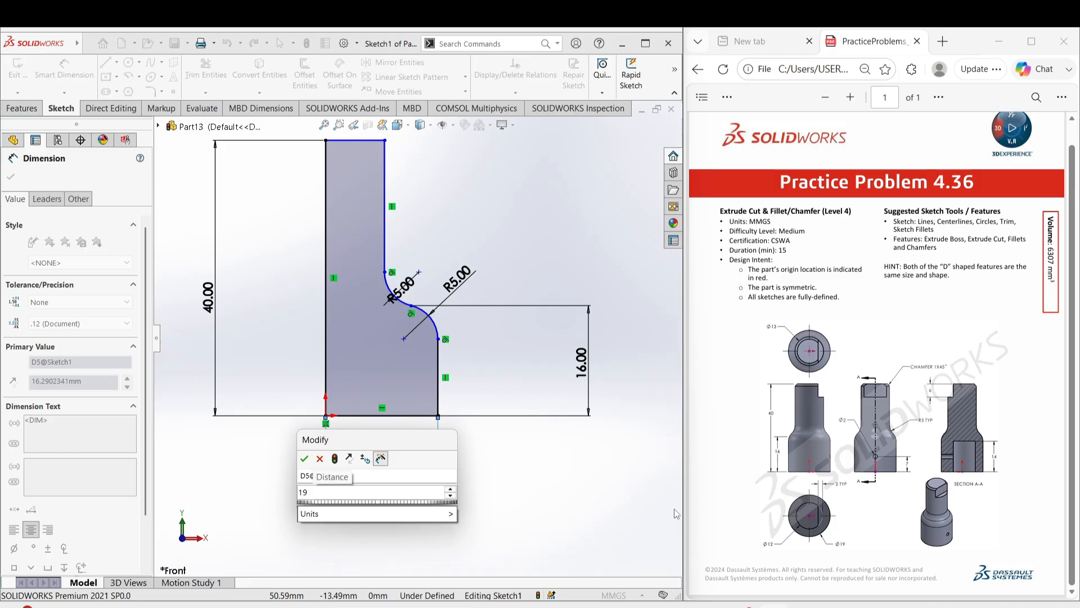
pyautogui.write('/2')
pyautogui.press('Return')
# Dimension the profile's top line as 12/2 mm and leave the dimension tool.
pyautogui.scroll(3, 393, 243)
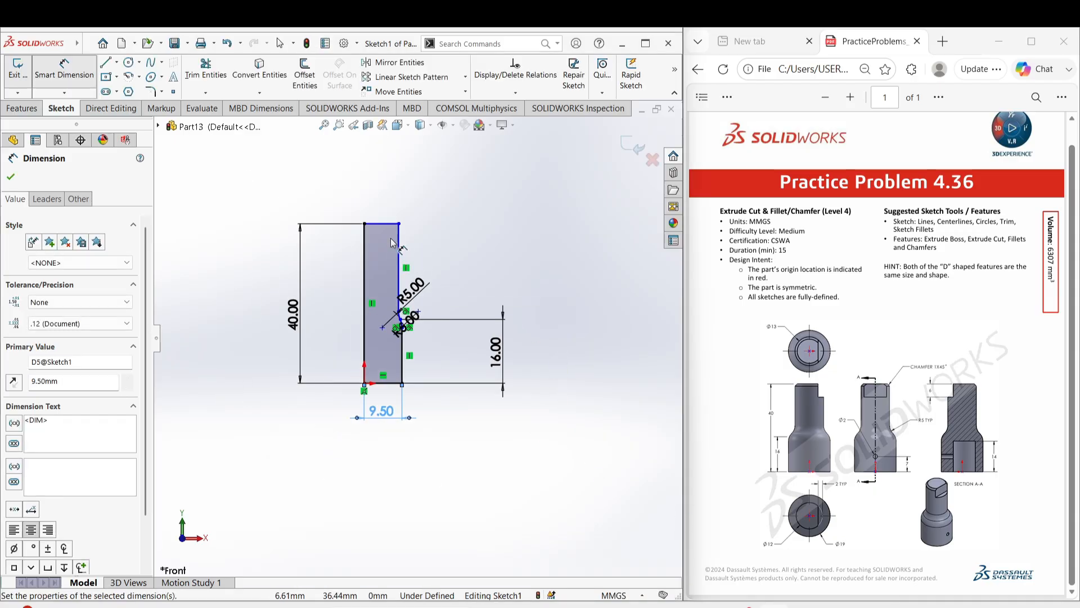
pyautogui.click(384, 225)
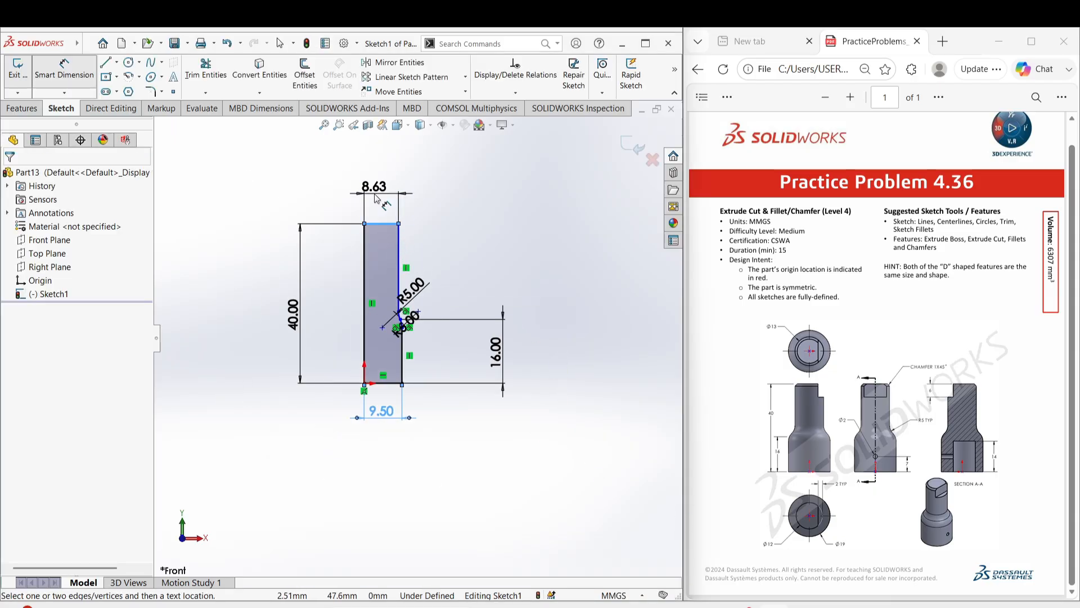
pyautogui.click(374, 188)
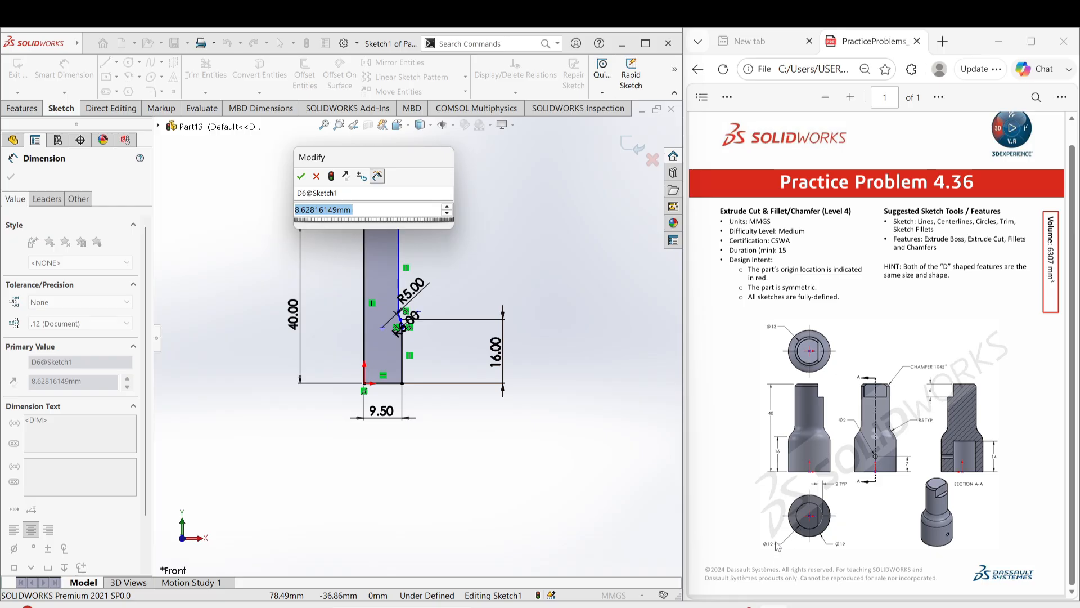
pyautogui.write('12/2')
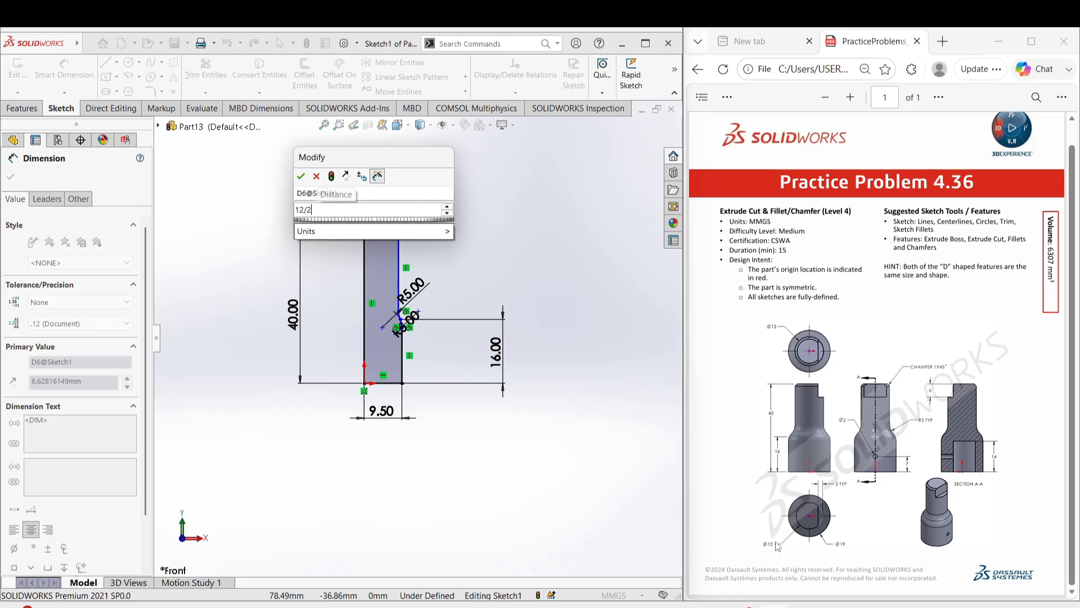
pyautogui.press('Return')
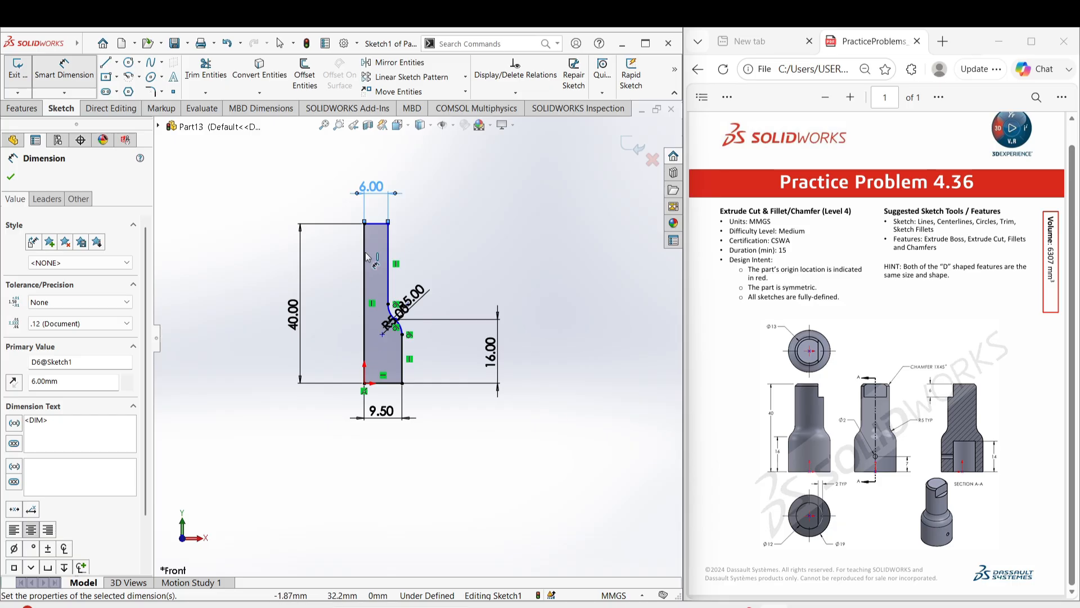
pyautogui.scroll(-5, 392, 325)
pyautogui.scroll(3, 397, 319)
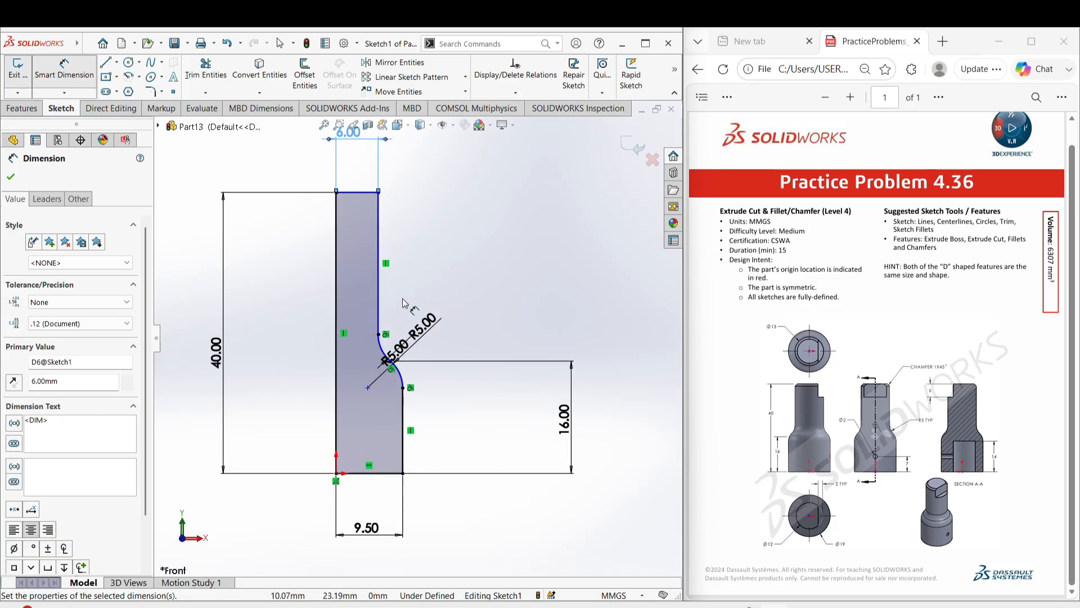
pyautogui.rightClick(487, 294)
pyautogui.click(527, 331)
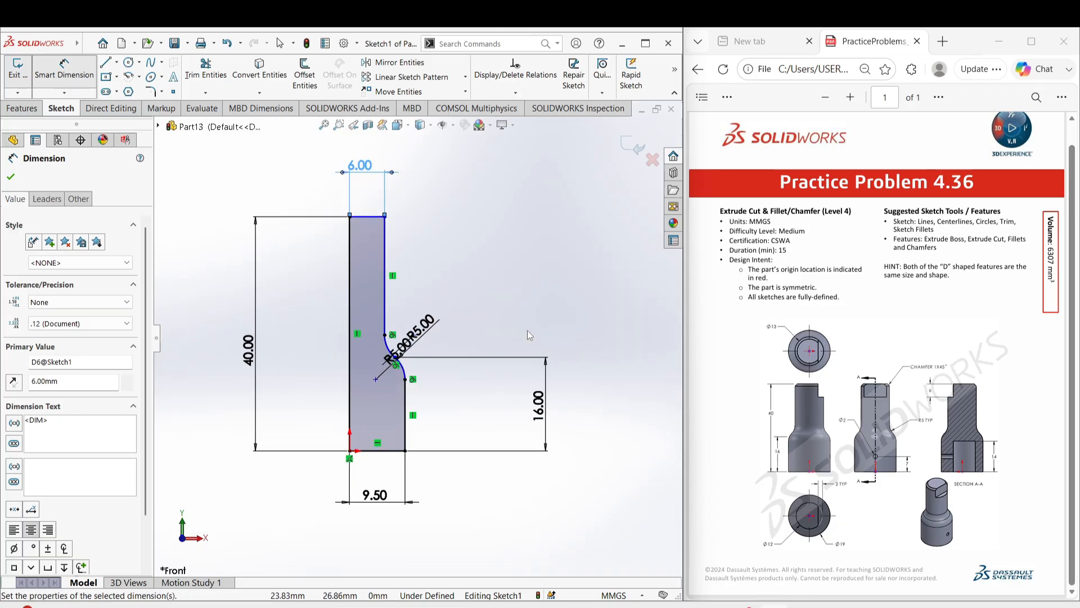
# Test the profile's remaining freedom by moving the upper arc's endpoint, and make the top line horizontal.
pyautogui.click(385, 335)
pyautogui.moveTo(385, 335)
pyautogui.mouseDown()
pyautogui.moveTo(376, 306)
pyautogui.moveTo(383, 334)
pyautogui.mouseUp()
pyautogui.click(374, 224)
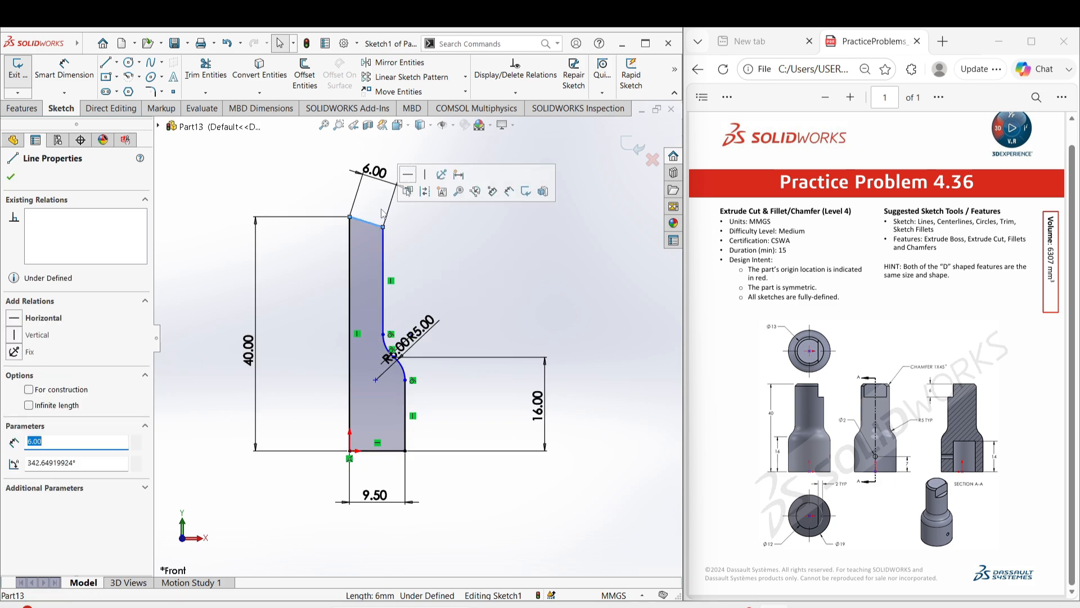
pyautogui.click(397, 175)
pyautogui.click(411, 247)
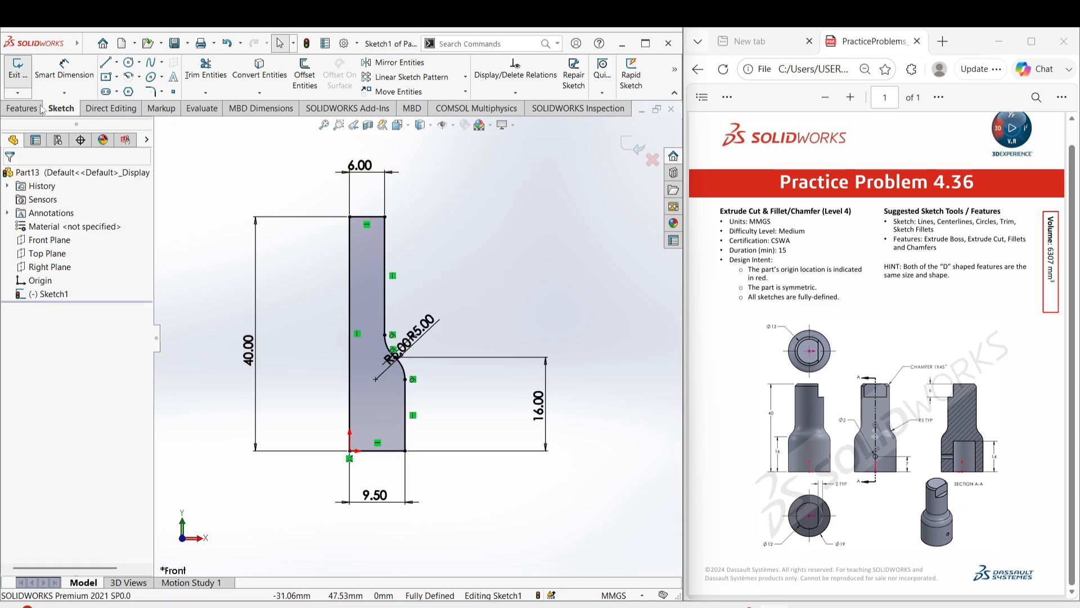
# Revolve the half profile 360 degrees about its 40 mm vertical axis line.
pyautogui.click(21, 108)
pyautogui.click(34, 73)
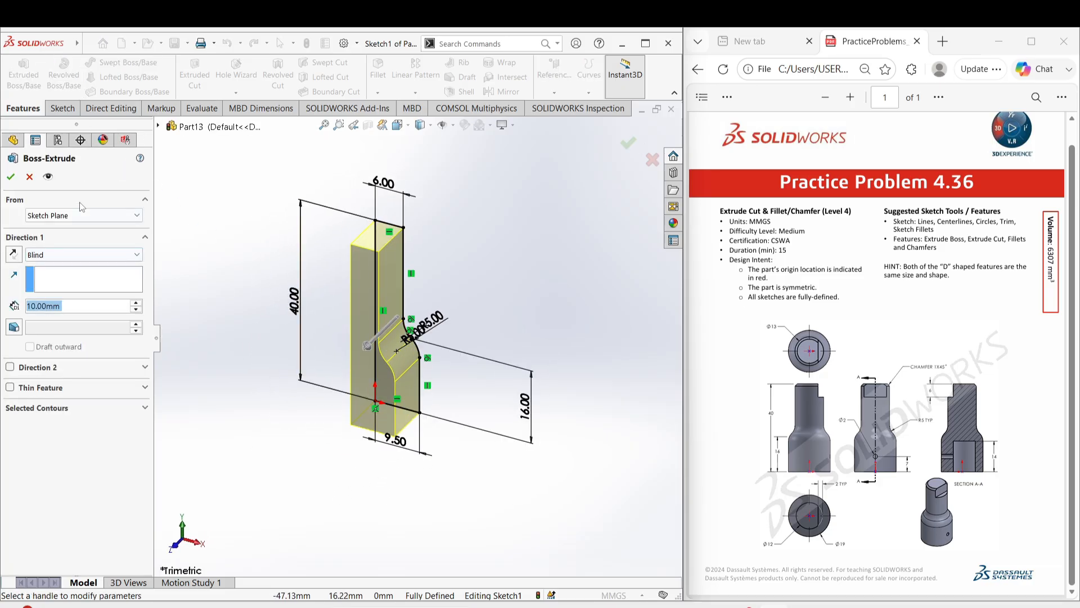
pyautogui.click(30, 177)
pyautogui.click(63, 73)
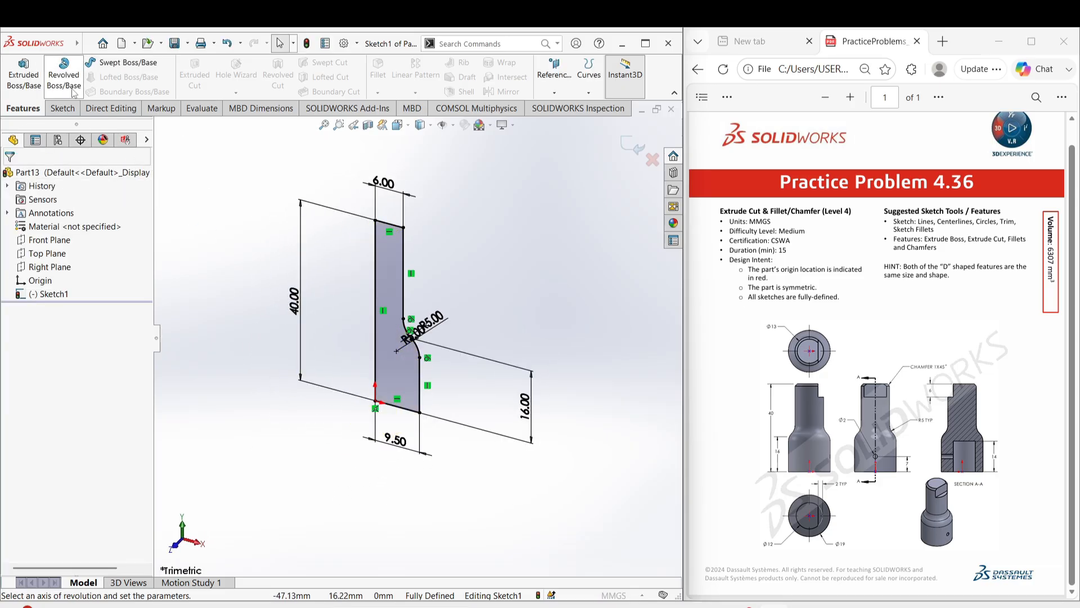
pyautogui.click(374, 289)
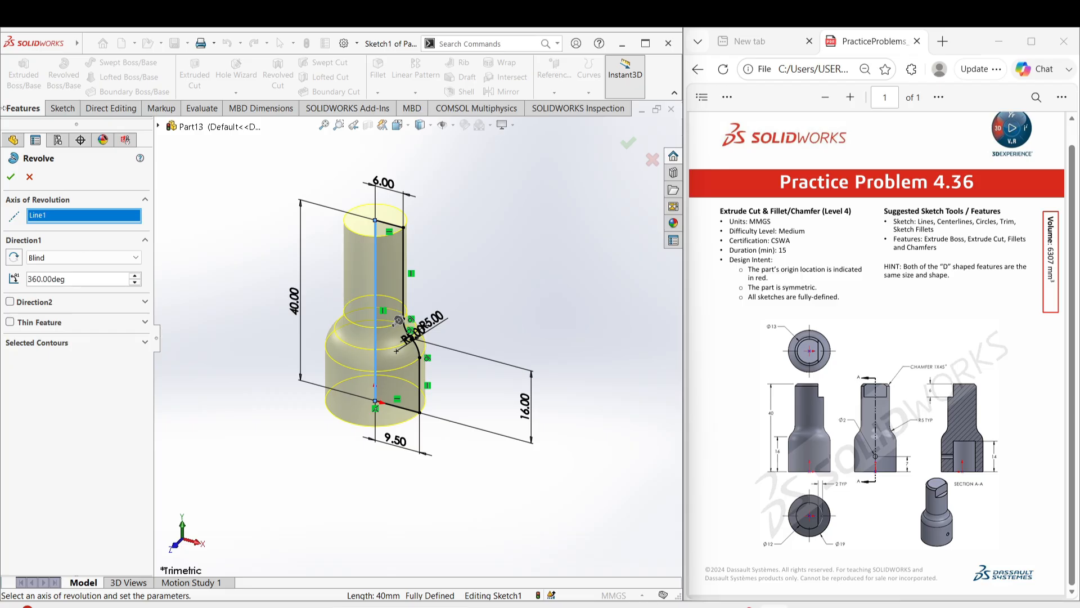
pyautogui.click(9, 176)
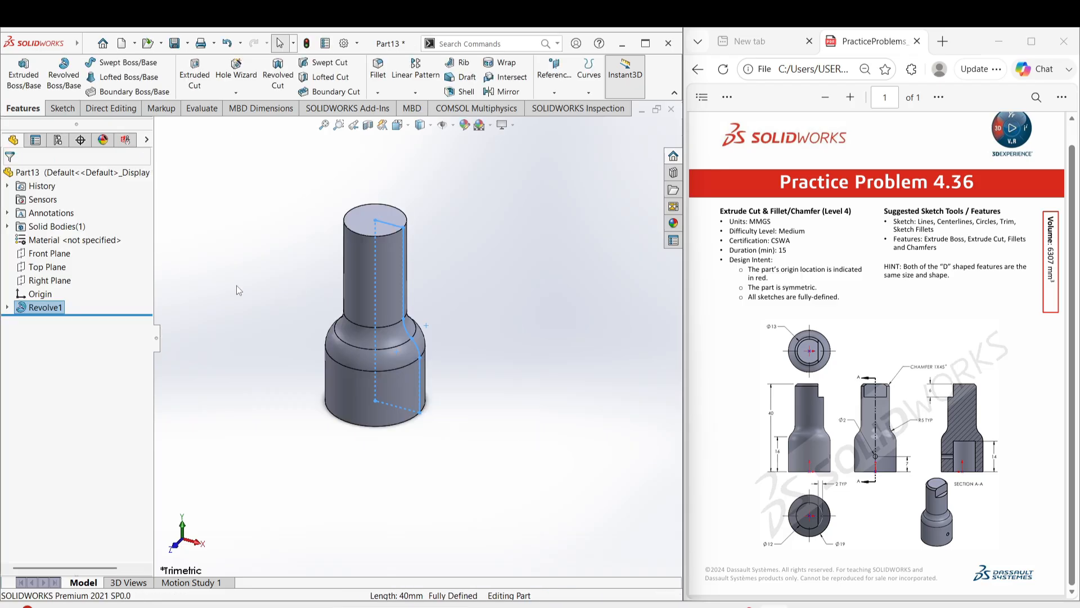
# Start a sketch on the narrow shaft's circular top face and convert the face's edge into a sketch circle.
pyautogui.moveTo(287, 369); pyautogui.dragTo(309, 356, button='middle')
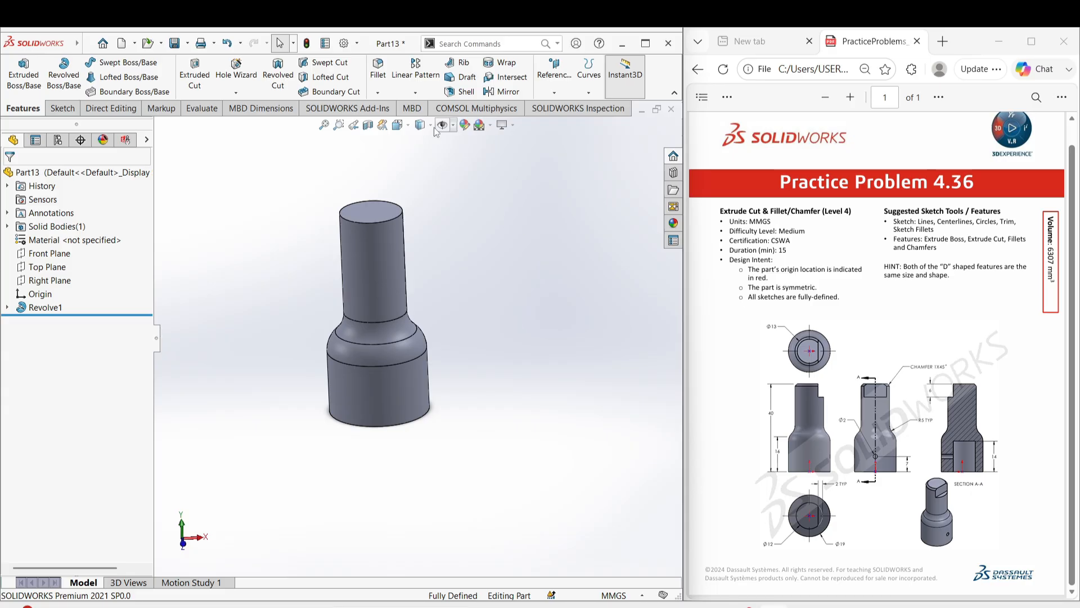
pyautogui.moveTo(405, 192); pyautogui.dragTo(373, 301, button='middle')
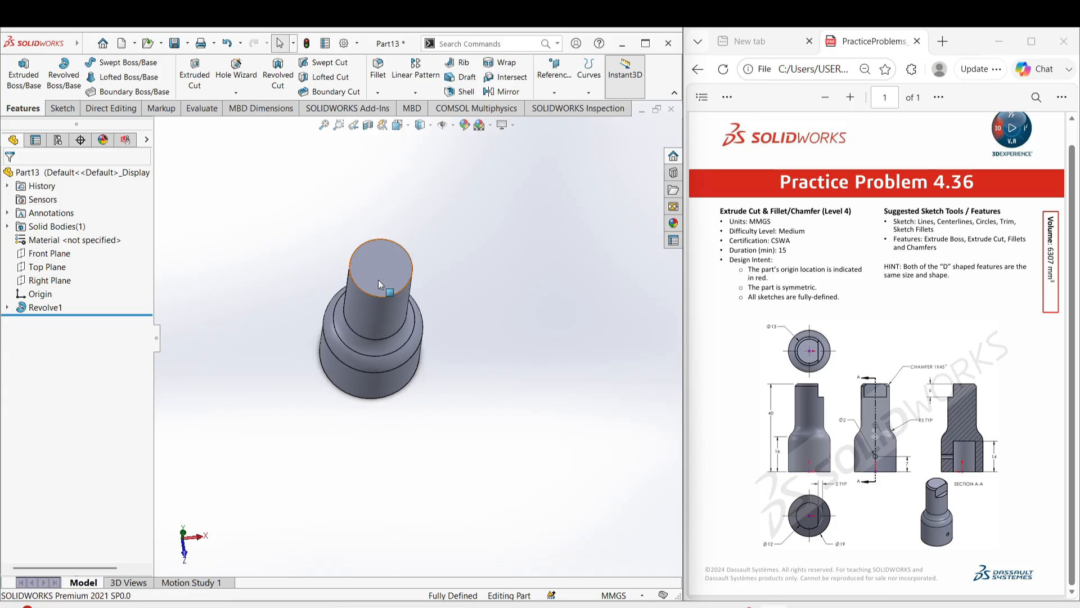
pyautogui.click(378, 279)
pyautogui.press('Escape')
pyautogui.click(376, 272)
pyautogui.click(427, 240)
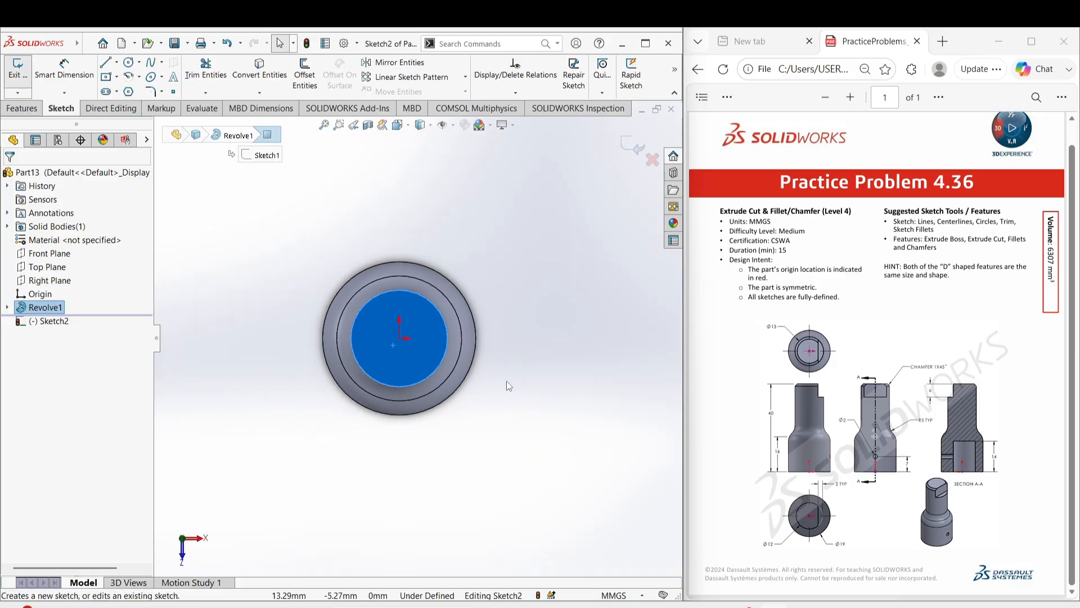
pyautogui.press('l')
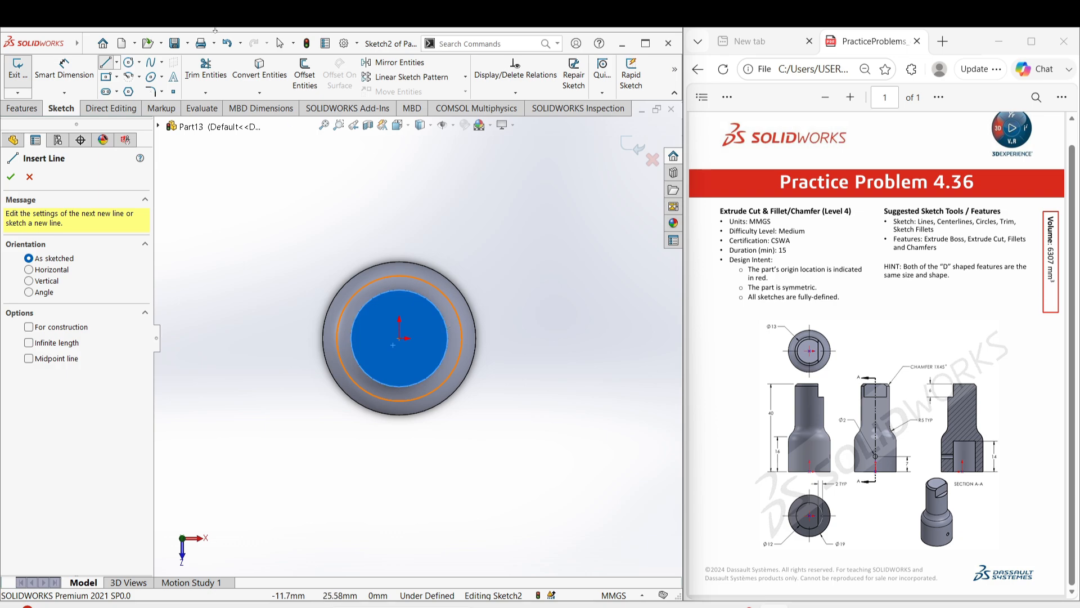
pyautogui.click(253, 74)
# Sketch a vertical chord line across the converted circle on its positive X side and leave the Line tool.
pyautogui.moveTo(543, 371); pyautogui.dragTo(478, 370, button='right')
pyautogui.click(425, 301)
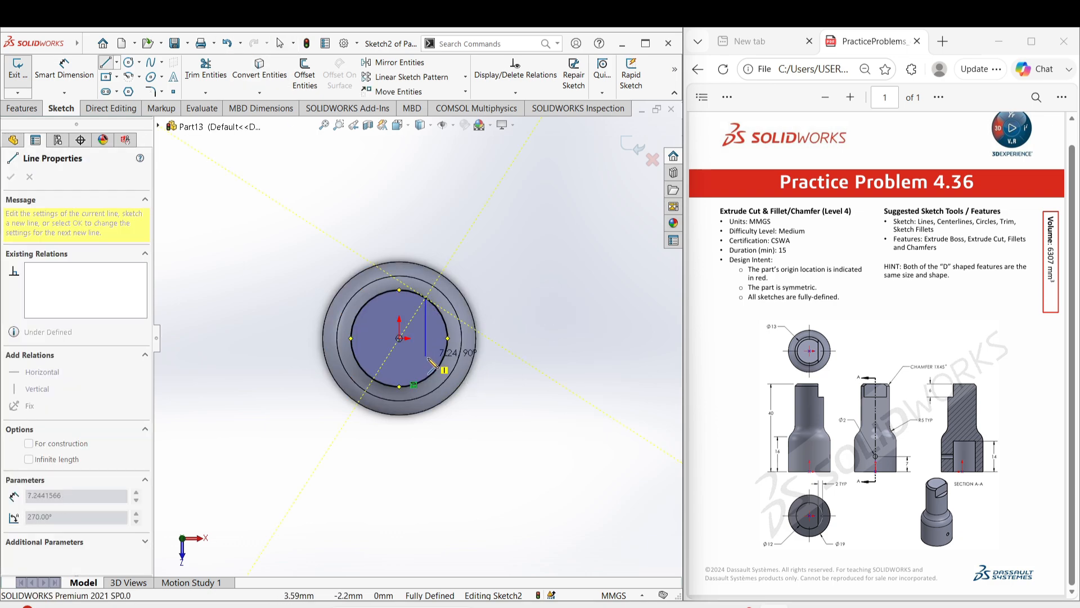
pyautogui.click(427, 385)
pyautogui.rightClick(483, 360)
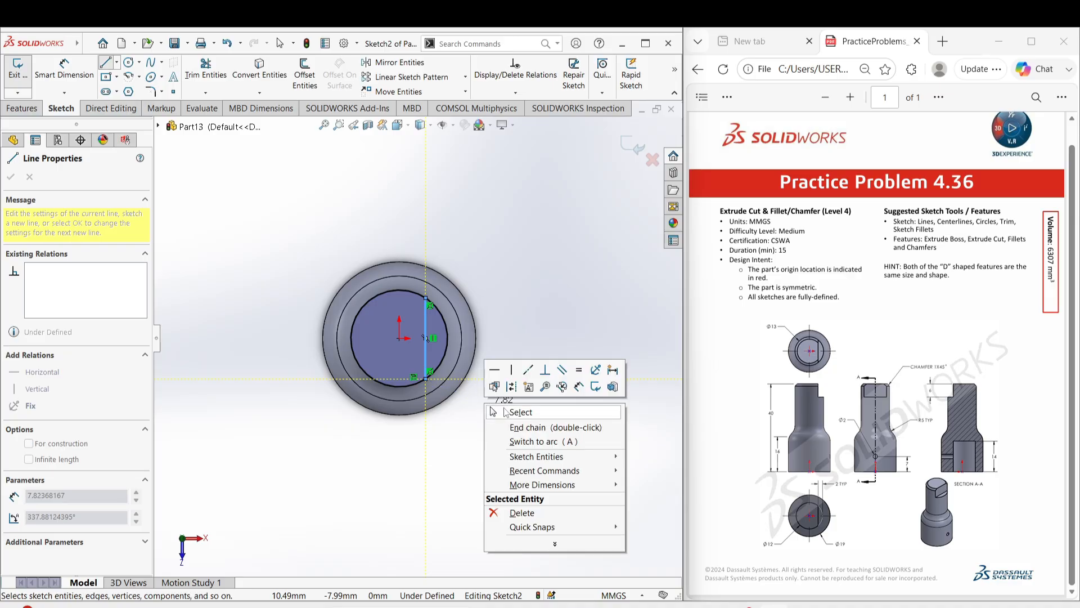
pyautogui.click(506, 413)
pyautogui.click(427, 354)
pyautogui.click(509, 442)
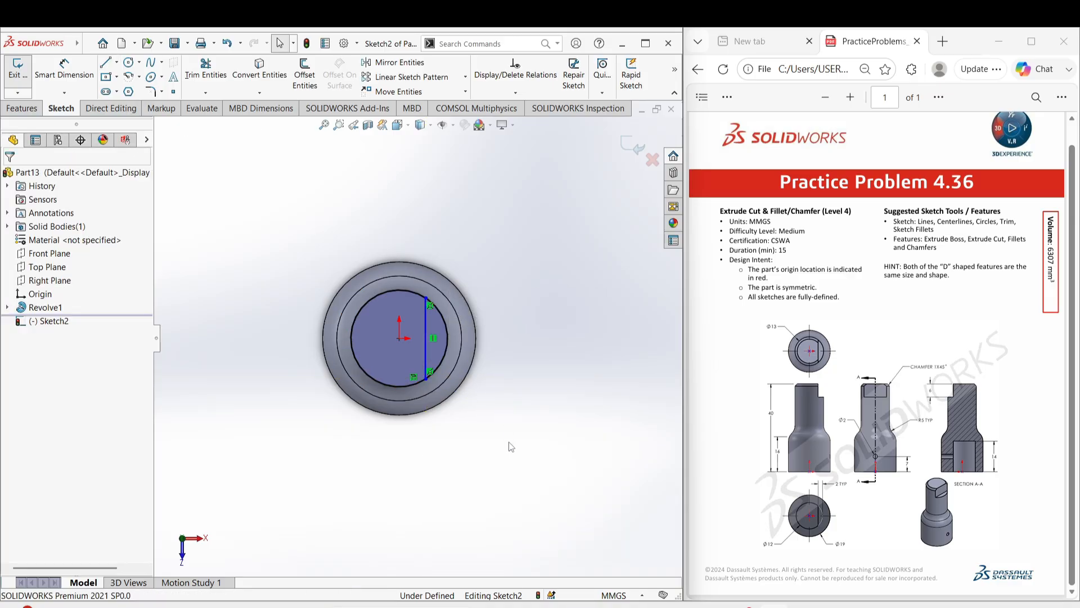
pyautogui.moveTo(500, 479); pyautogui.dragTo(499, 444, button='right')
pyautogui.click(448, 337)
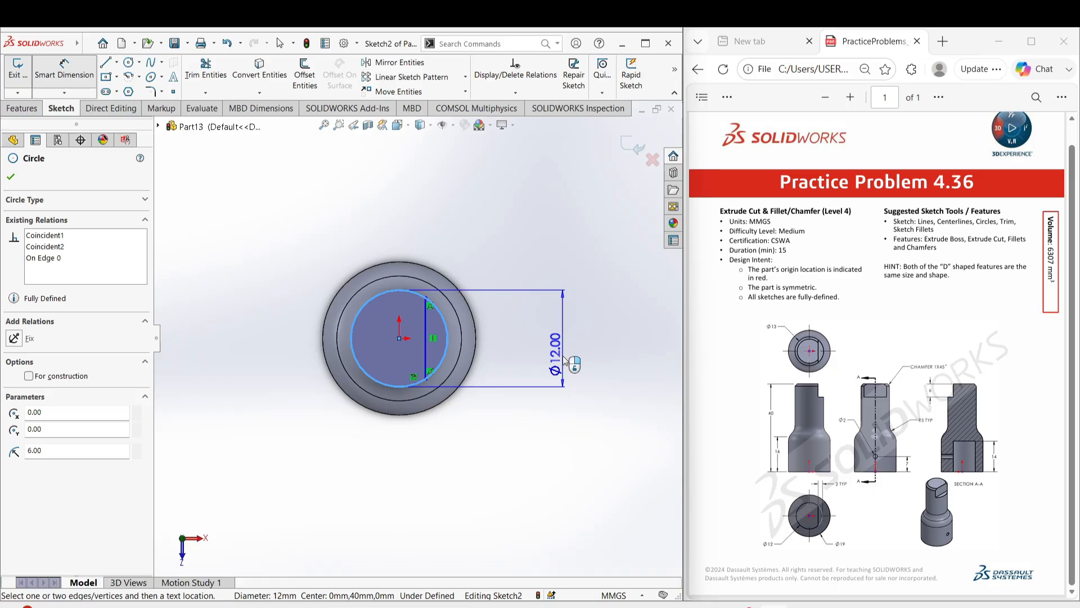
pyautogui.press('Escape')
pyautogui.moveTo(539, 374); pyautogui.dragTo(539, 353, button='right')
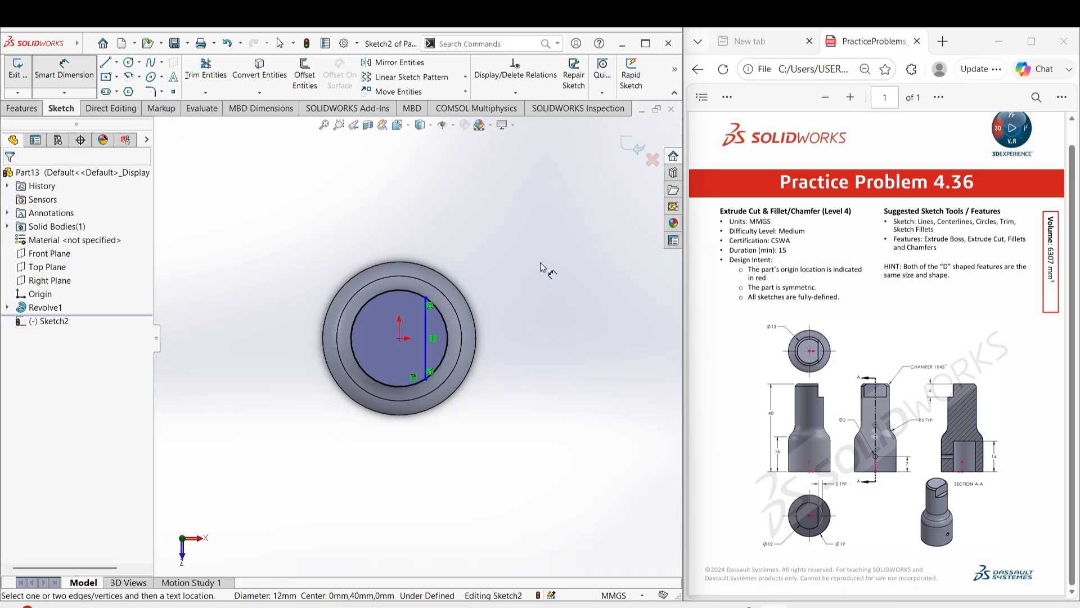
pyautogui.click(448, 348)
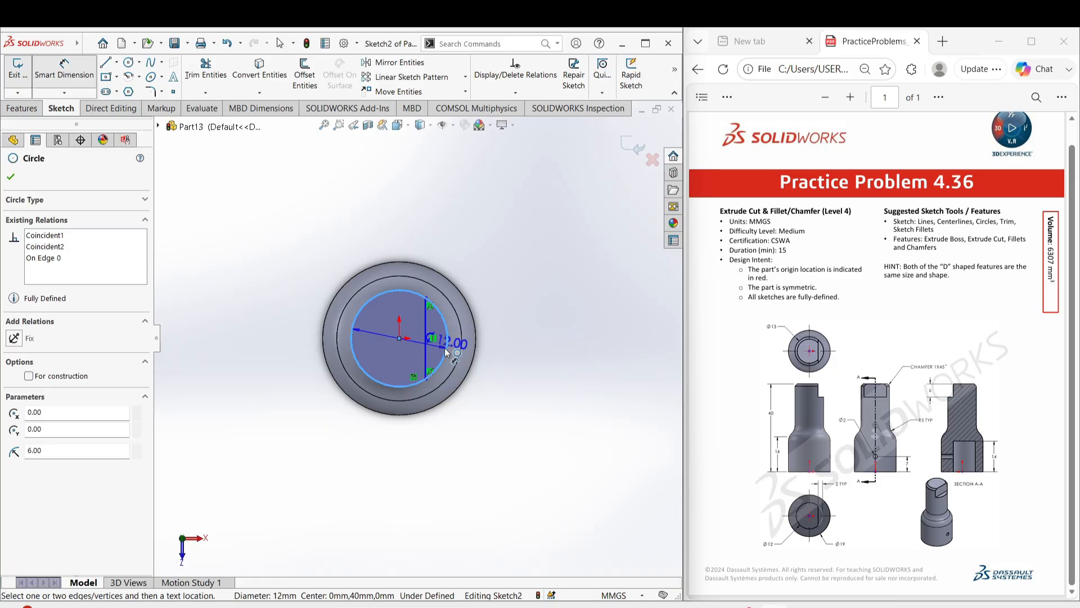
pyautogui.press('Escape')
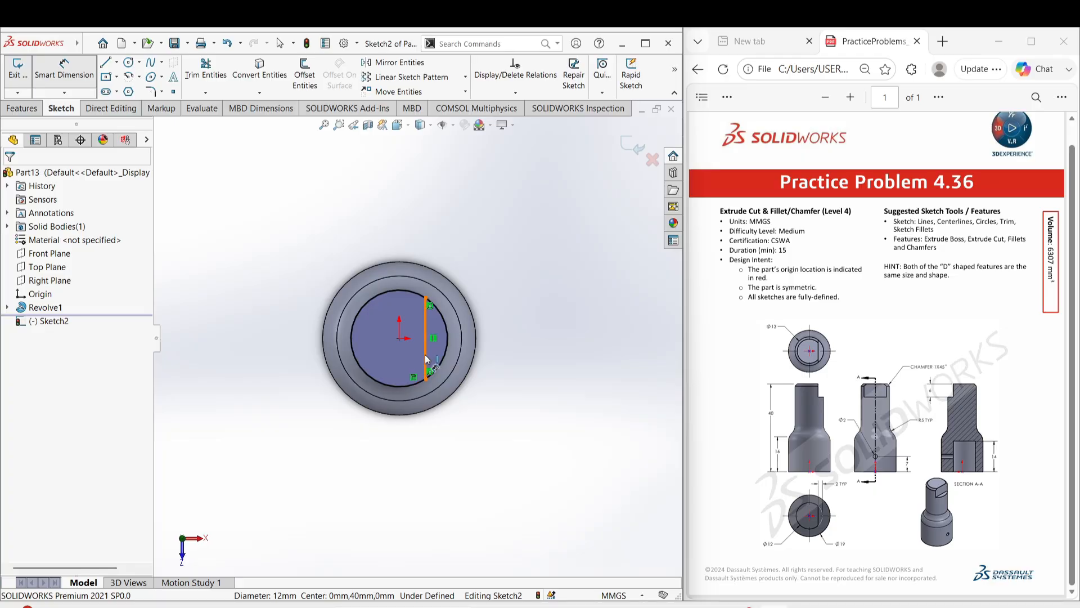
pyautogui.click(427, 355)
pyautogui.click(450, 344)
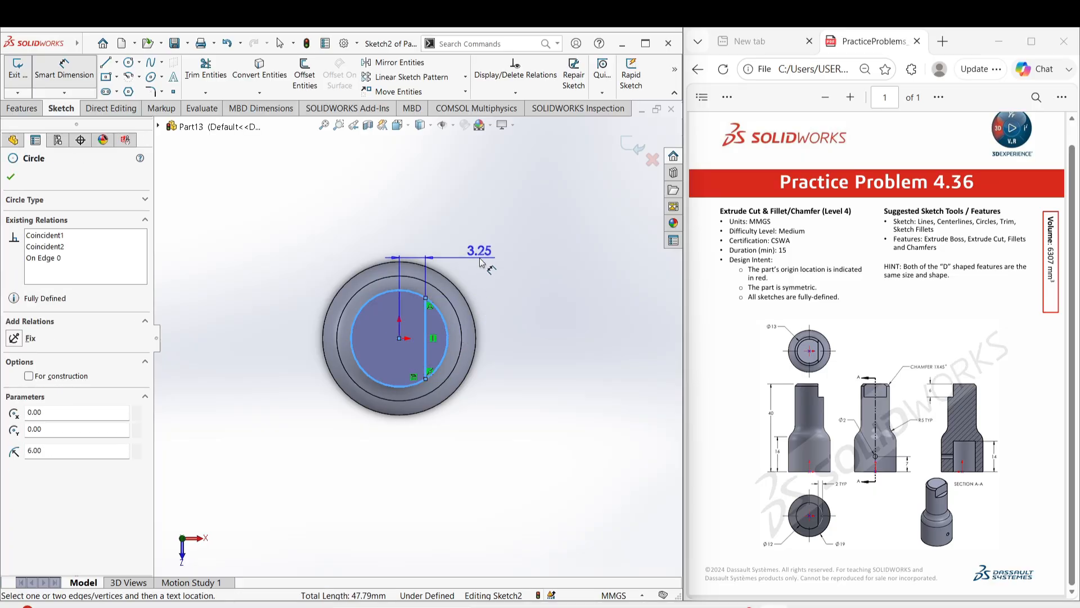
pyautogui.press('Escape')
pyautogui.press('Escape')
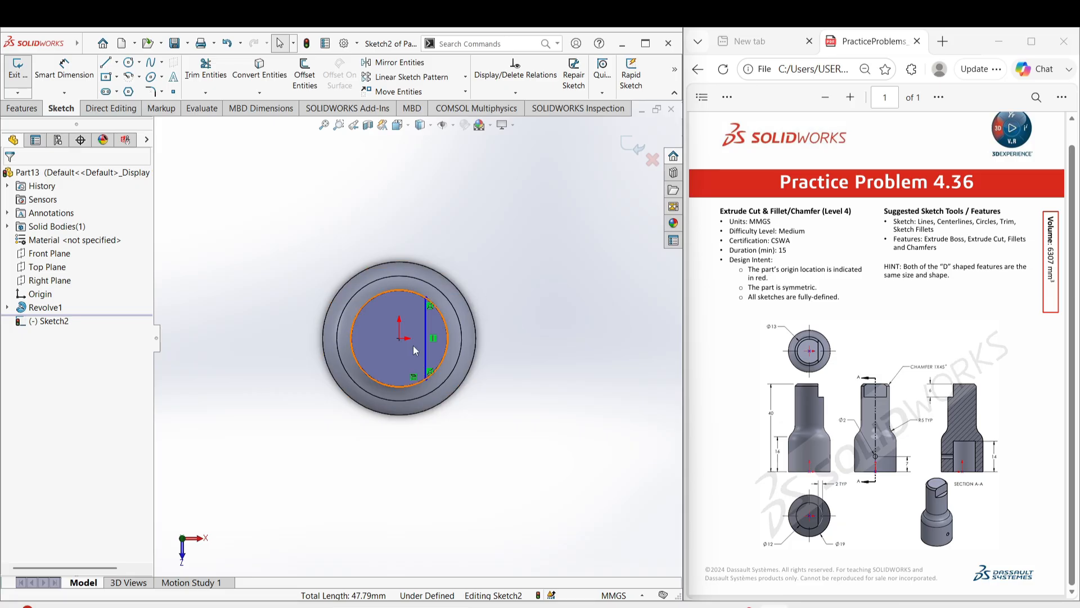
# Dimension the distance between the vertical chord and the circle's nearest edge as 2 mm.
pyautogui.click(450, 344)
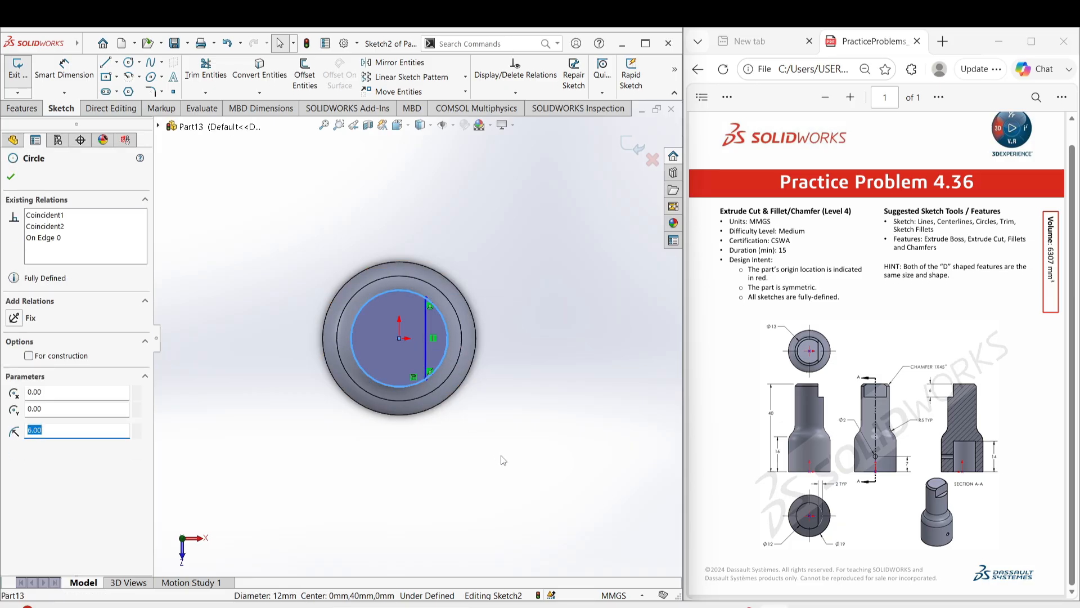
pyautogui.moveTo(500, 455); pyautogui.dragTo(495, 342, button='right')
pyautogui.click(448, 345)
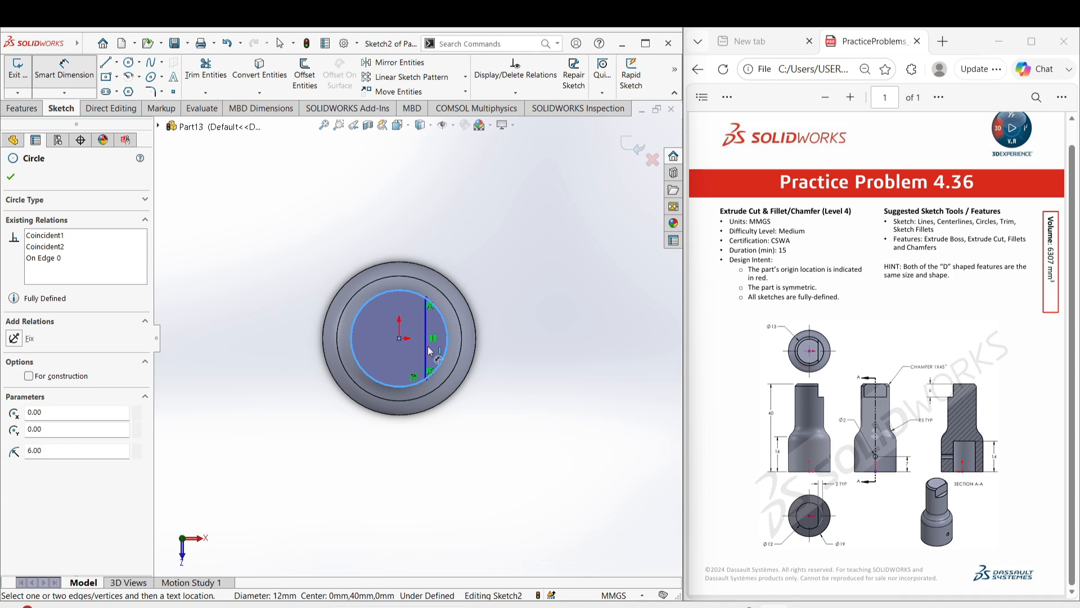
pyautogui.click(428, 353)
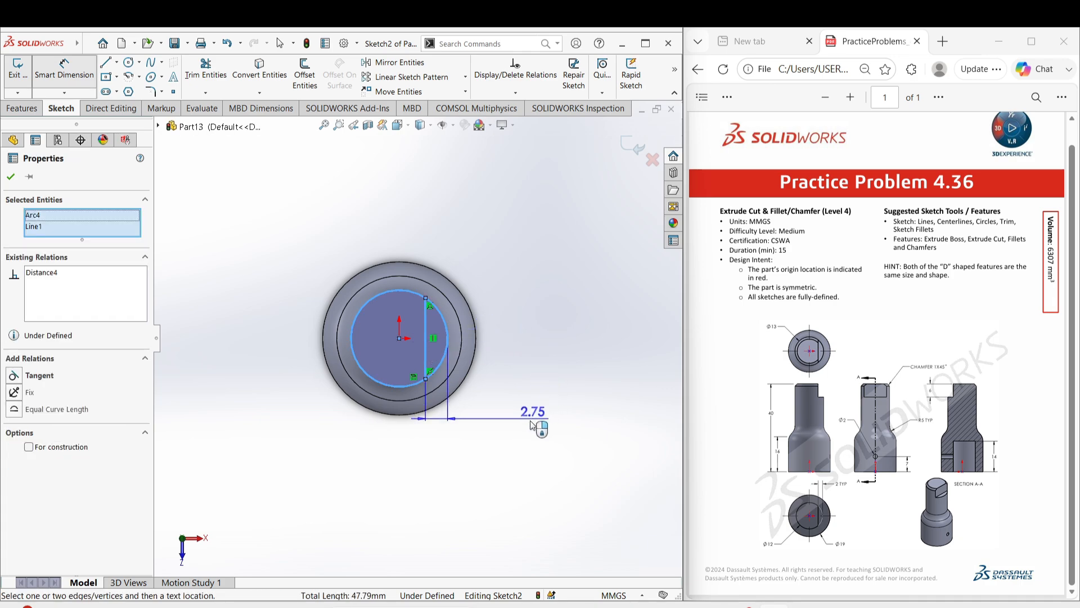
pyautogui.click(521, 428)
pyautogui.click(521, 428)
pyautogui.write('2')
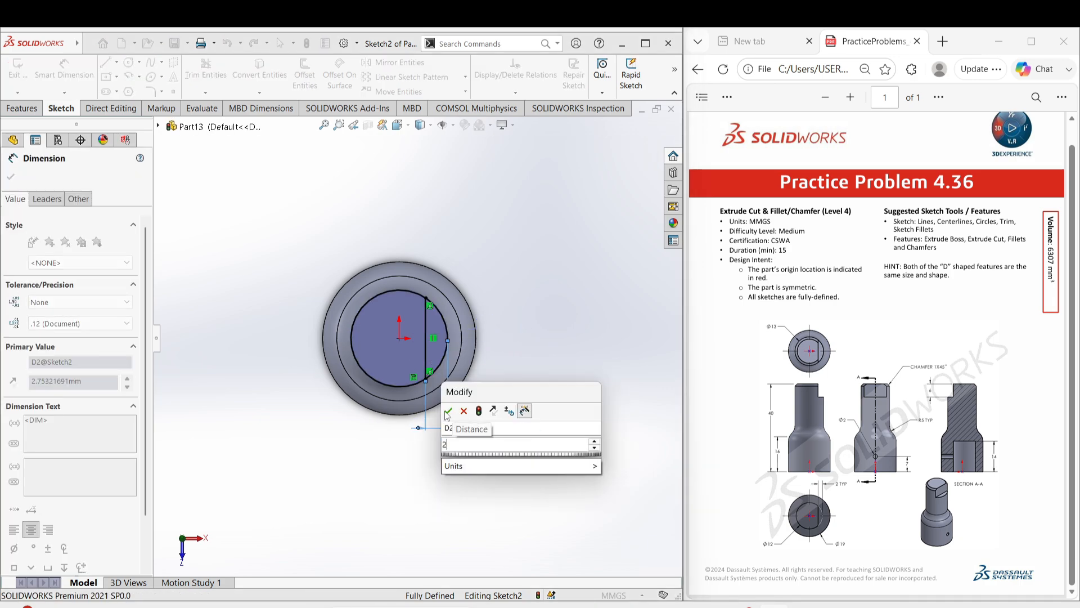
pyautogui.click(448, 412)
# Power trim the circle's larger arc so only the small D-shaped segment beside the chord remains.
pyautogui.moveTo(526, 323); pyautogui.dragTo(456, 412, button='right')
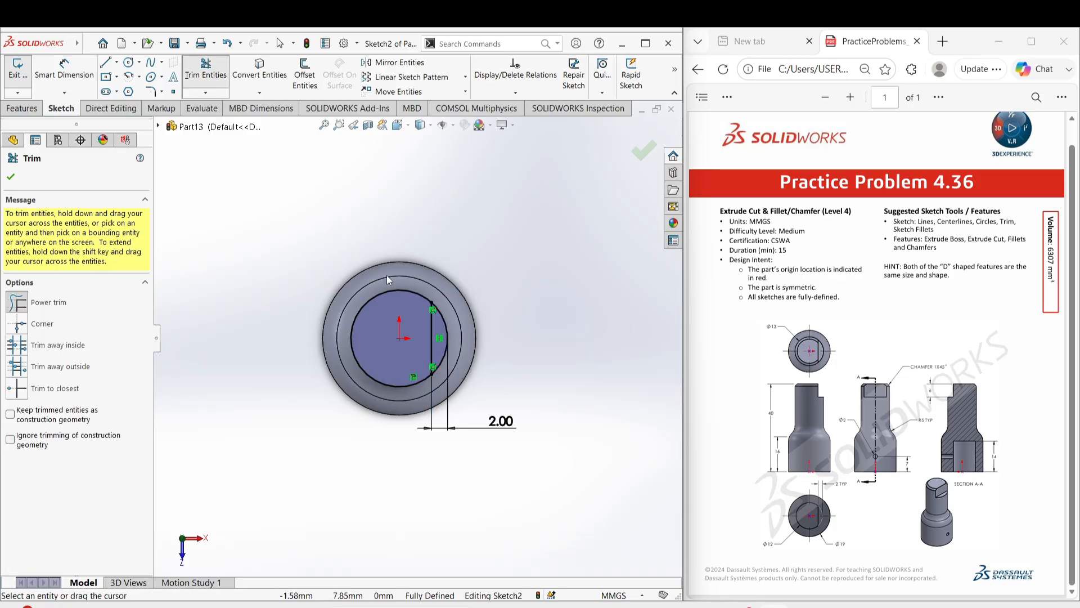
pyautogui.moveTo(388, 284); pyautogui.dragTo(265, 284)
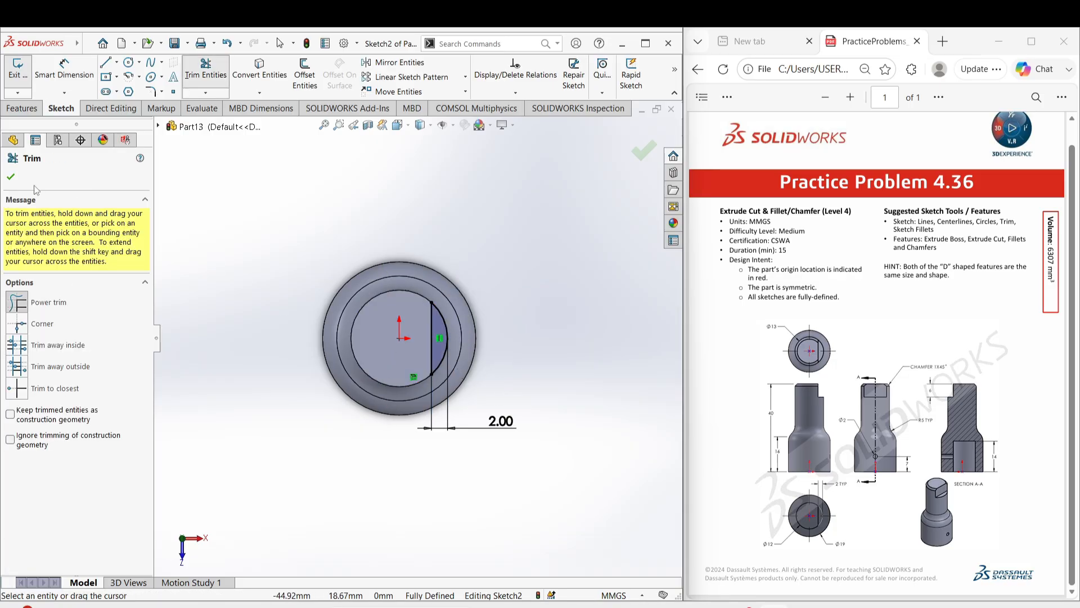
pyautogui.click(12, 176)
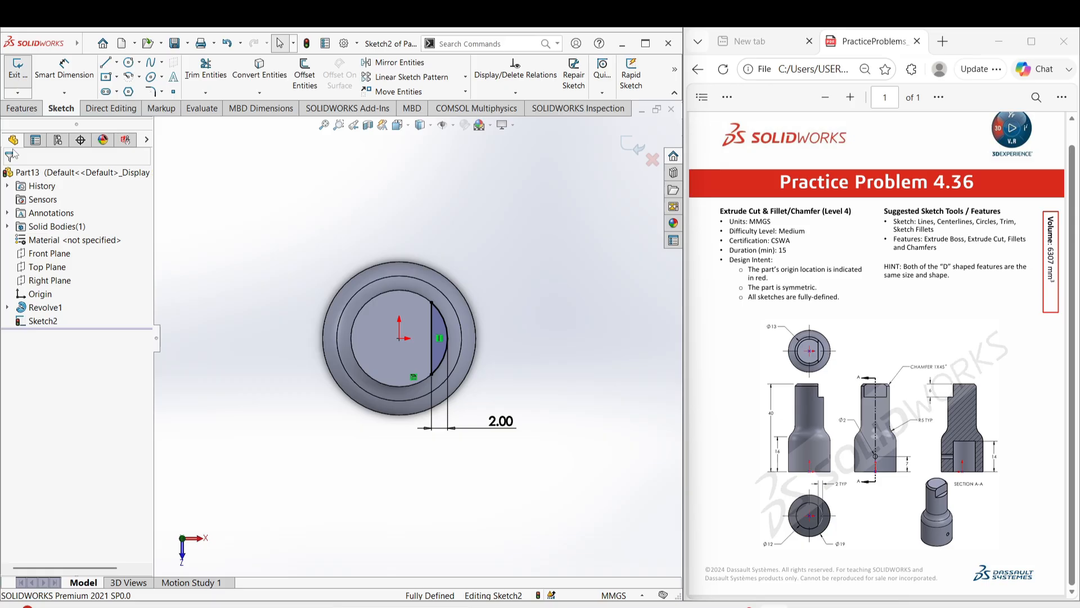
# Cut-extrude the D-shaped segment to a blind depth of 6 mm from the shaft's top face.
pyautogui.click(22, 108)
pyautogui.click(194, 73)
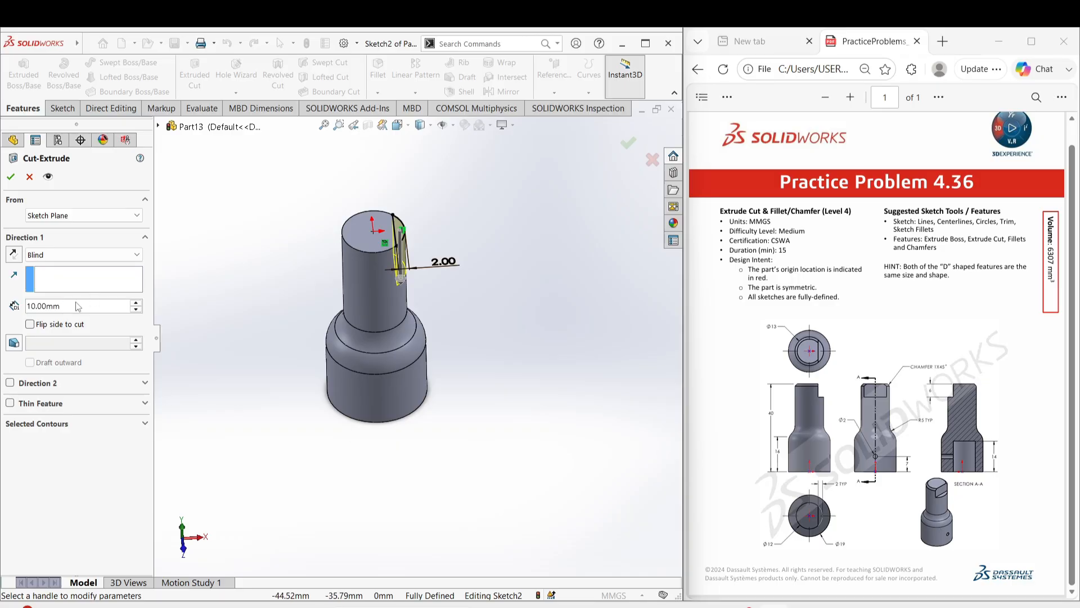
pyautogui.write('6')
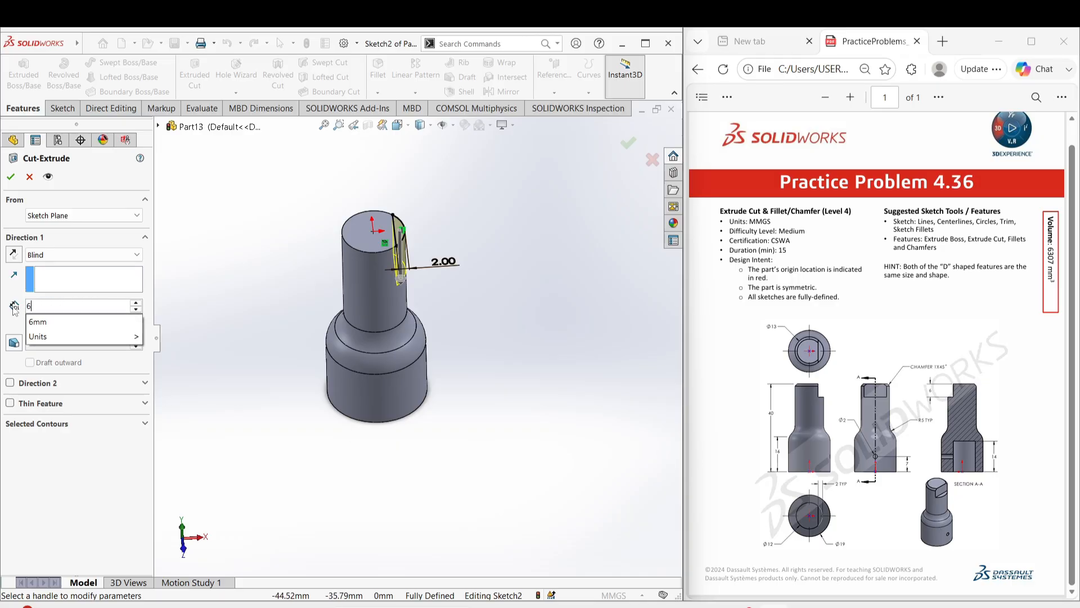
pyautogui.press('Return')
pyautogui.press('Return')
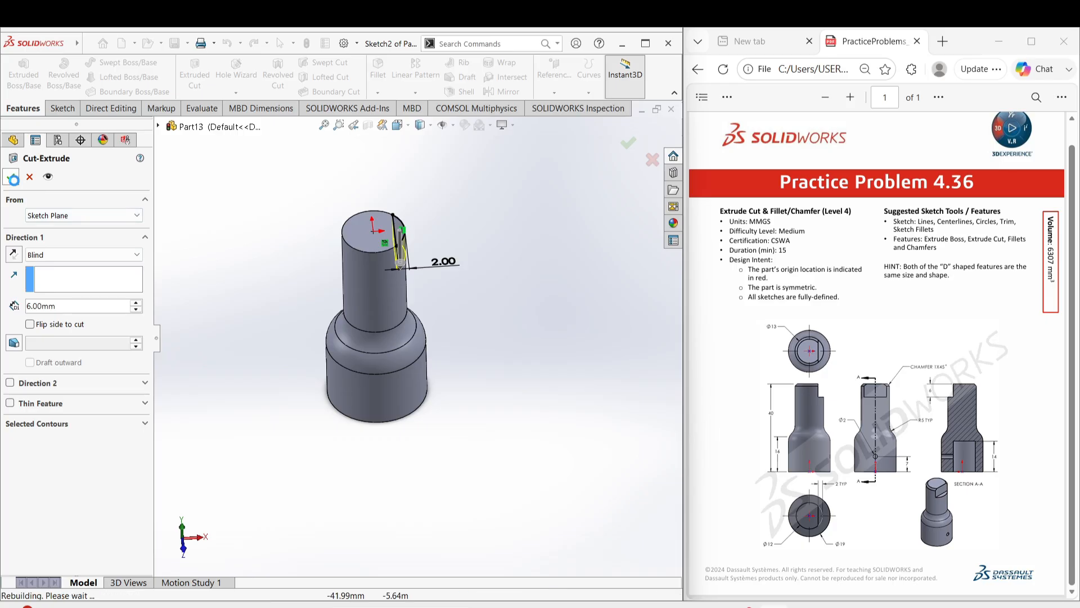
pyautogui.press('Escape')
# Start a new sketch on the bottom face of the part's wide base.
pyautogui.press('space')
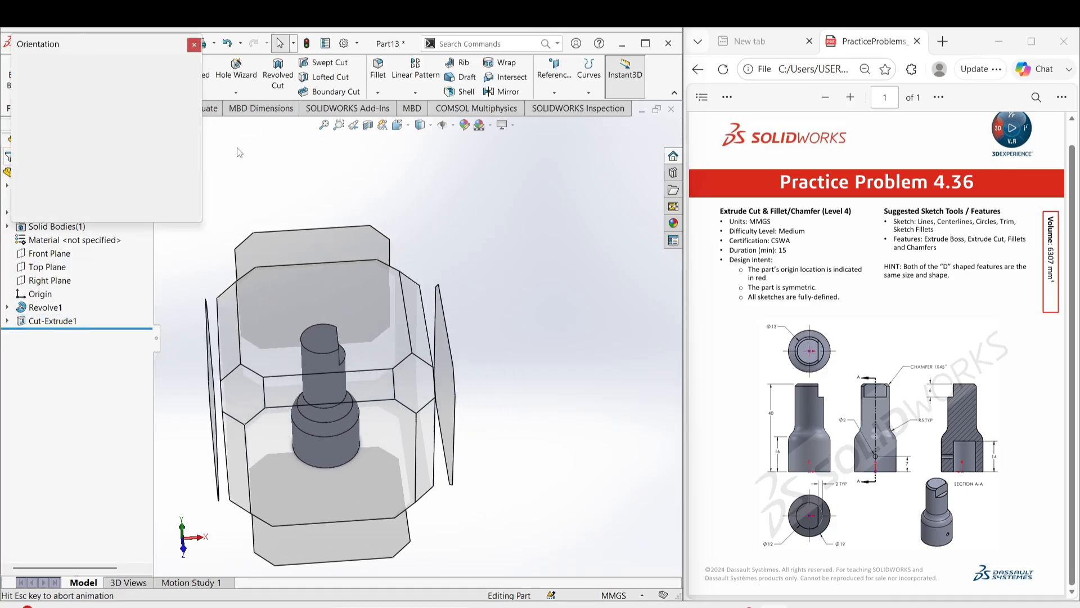
pyautogui.click(190, 81)
pyautogui.scroll(3, 363, 319)
pyautogui.moveTo(381, 353); pyautogui.dragTo(440, 288, button='middle')
pyautogui.click(426, 407)
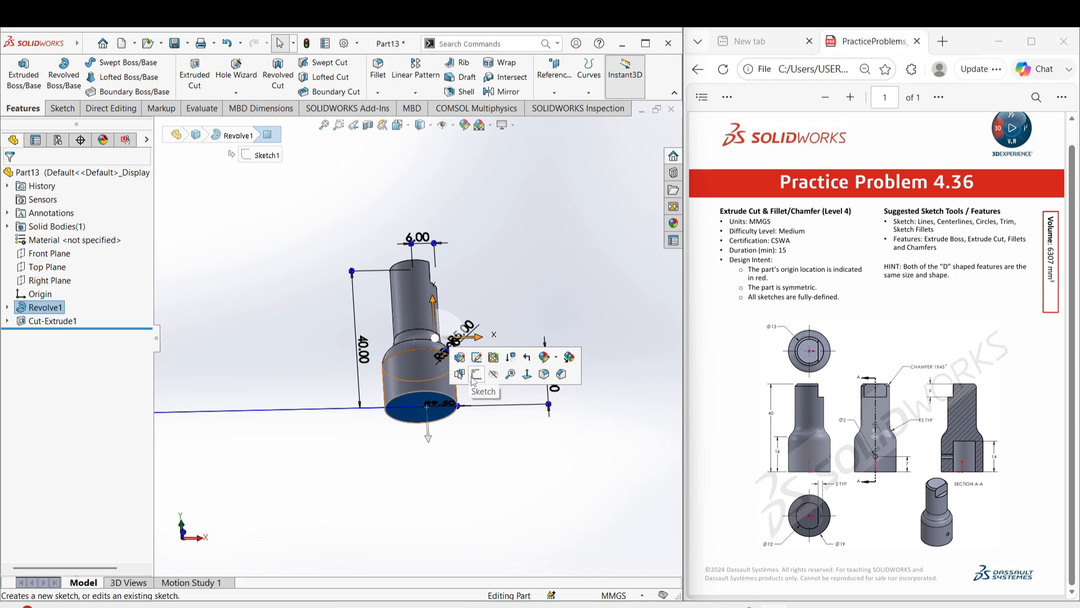
pyautogui.click(461, 376)
# Sketch a circle about 13.5 mm in diameter centred on the origin of the bottom face.
pyautogui.scroll(2, 408, 400)
pyautogui.moveTo(517, 429); pyautogui.dragTo(583, 422, button='right')
pyautogui.click(375, 338)
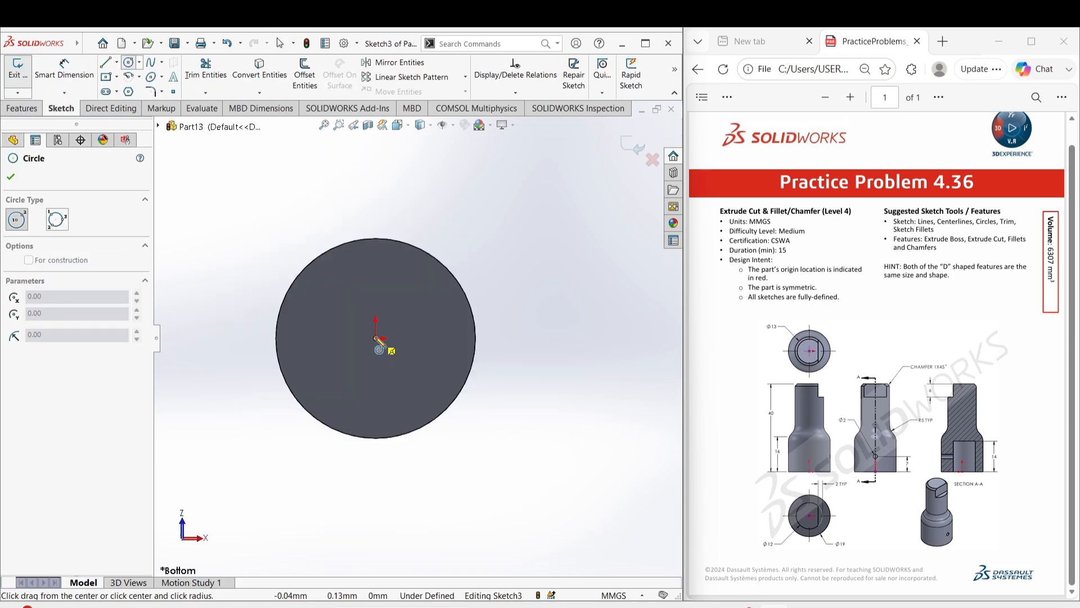
pyautogui.click(396, 412)
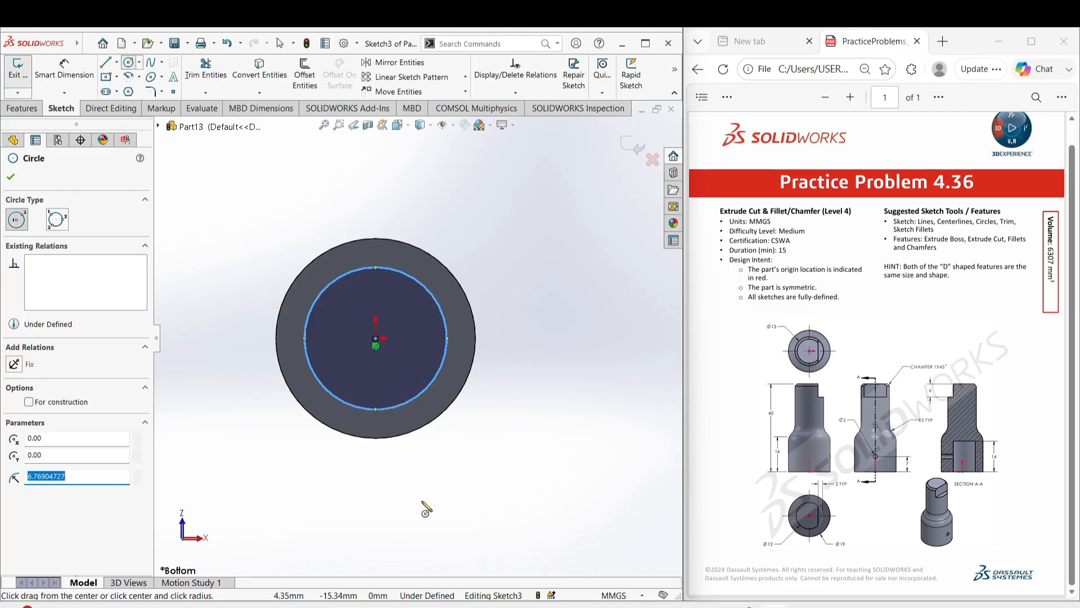
pyautogui.press('Escape')
# Dimension the bottom-face circle's diameter as 12 mm.
pyautogui.click(407, 401)
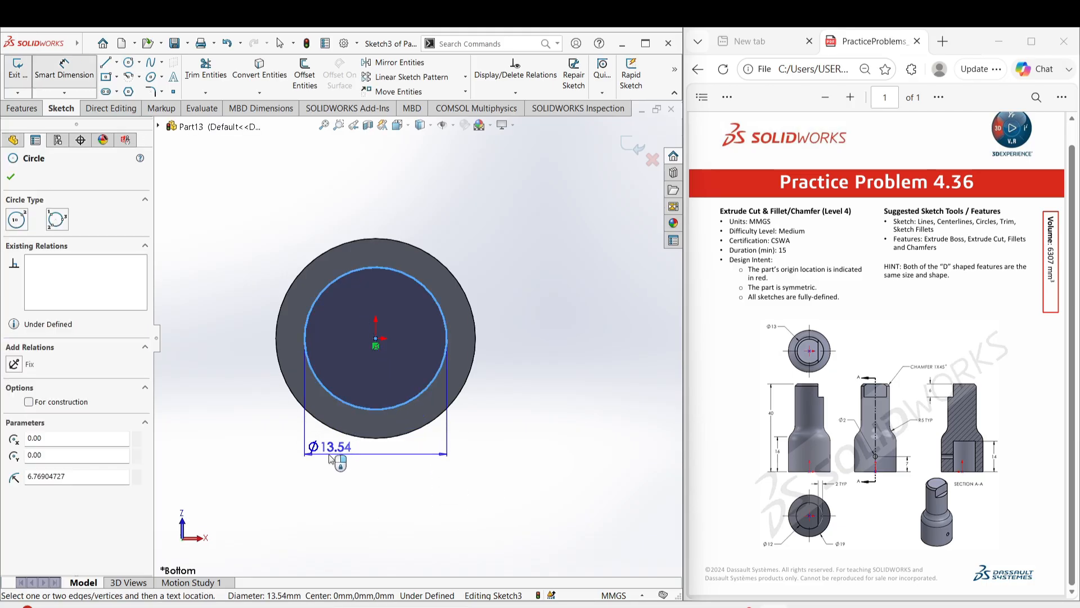
pyautogui.click(332, 460)
pyautogui.write('12')
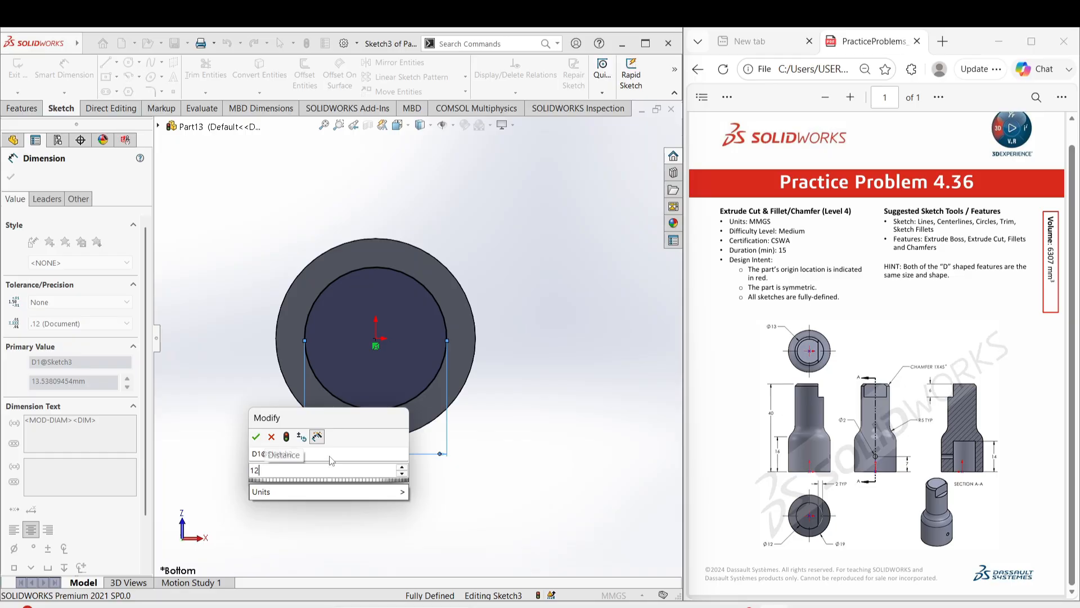
pyautogui.click(256, 437)
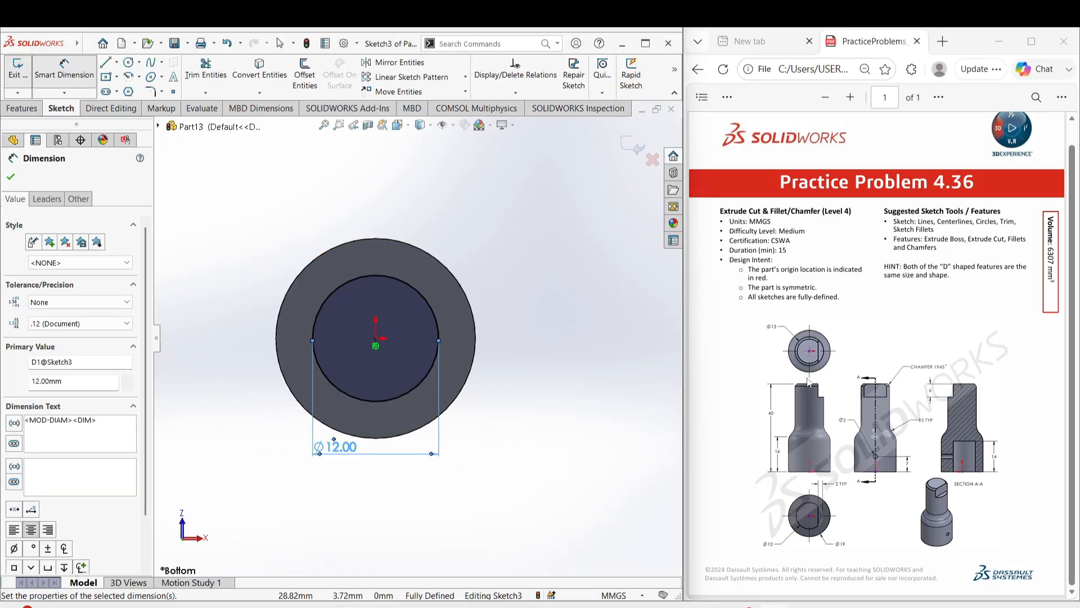
pyautogui.click(545, 352)
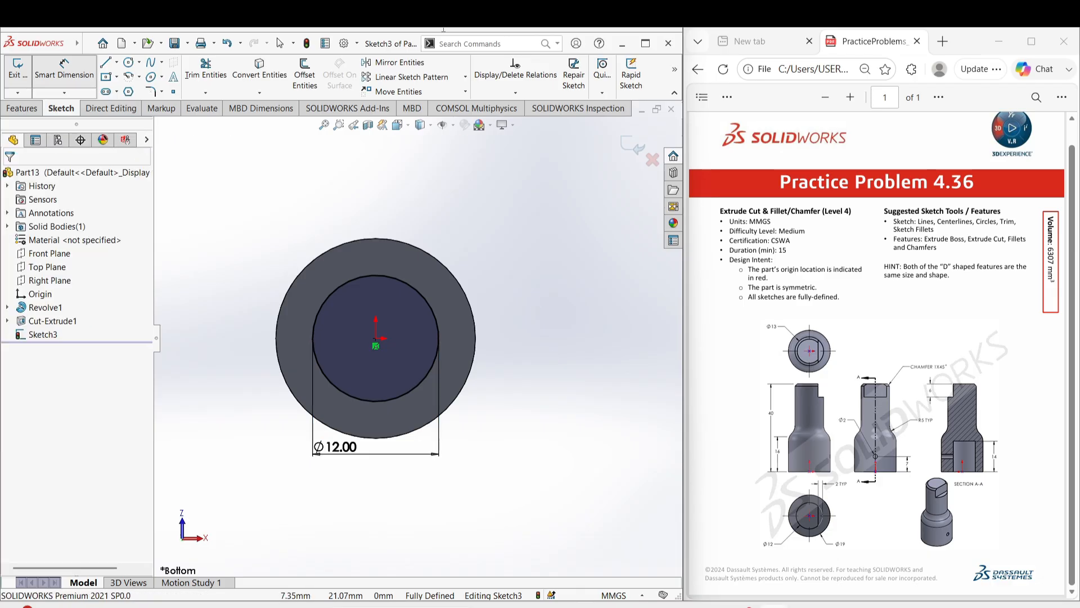
# Change the display style to Hidden Lines Visible and end the dimensioning command.
pyautogui.click(431, 125)
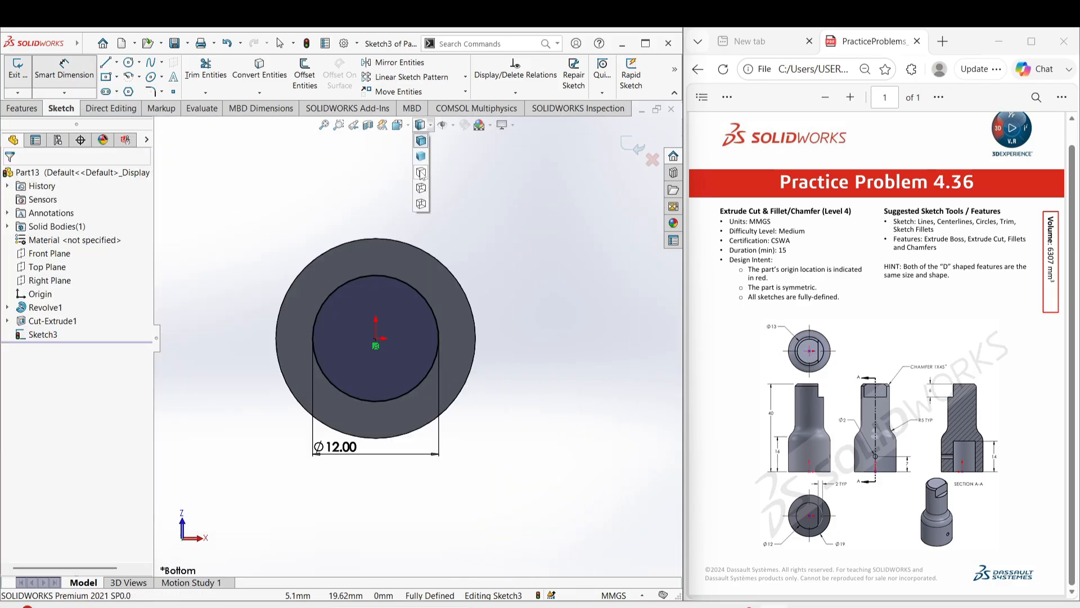
pyautogui.click(421, 188)
pyautogui.rightClick(551, 322)
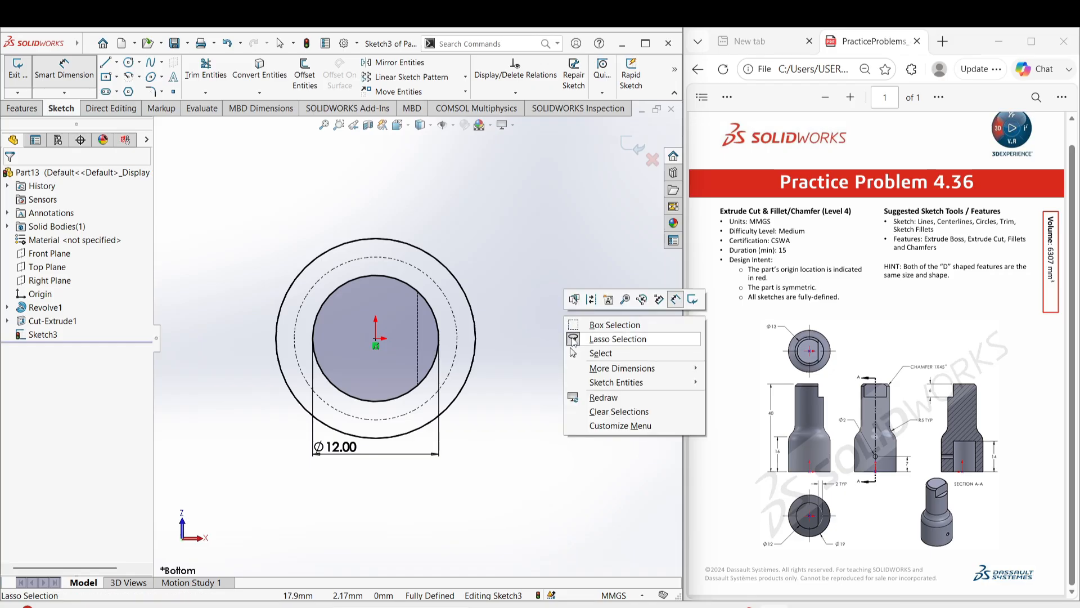
pyautogui.click(591, 351)
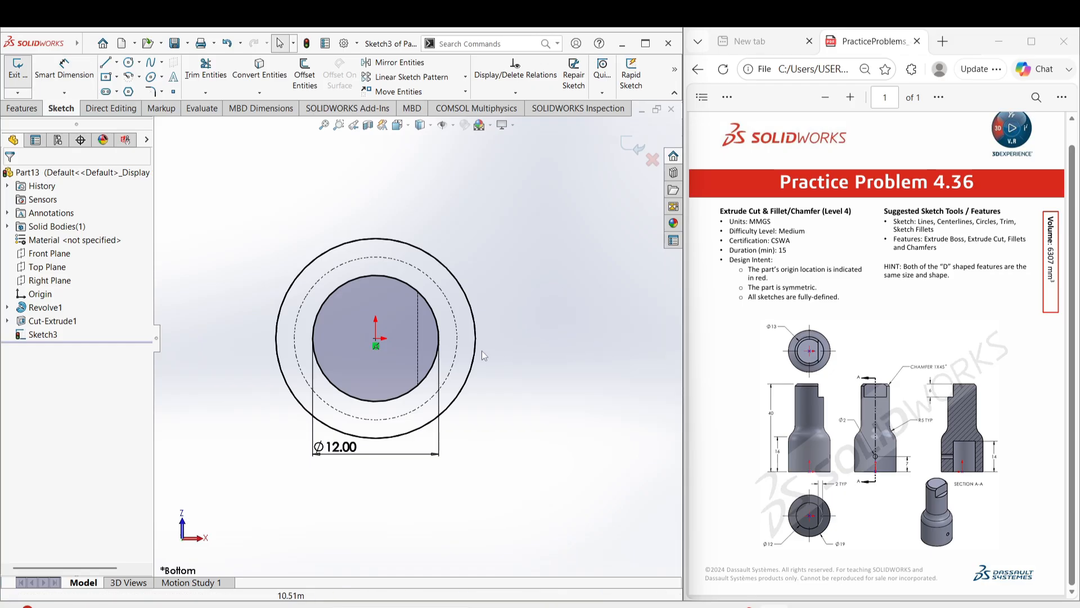
pyautogui.click(418, 342)
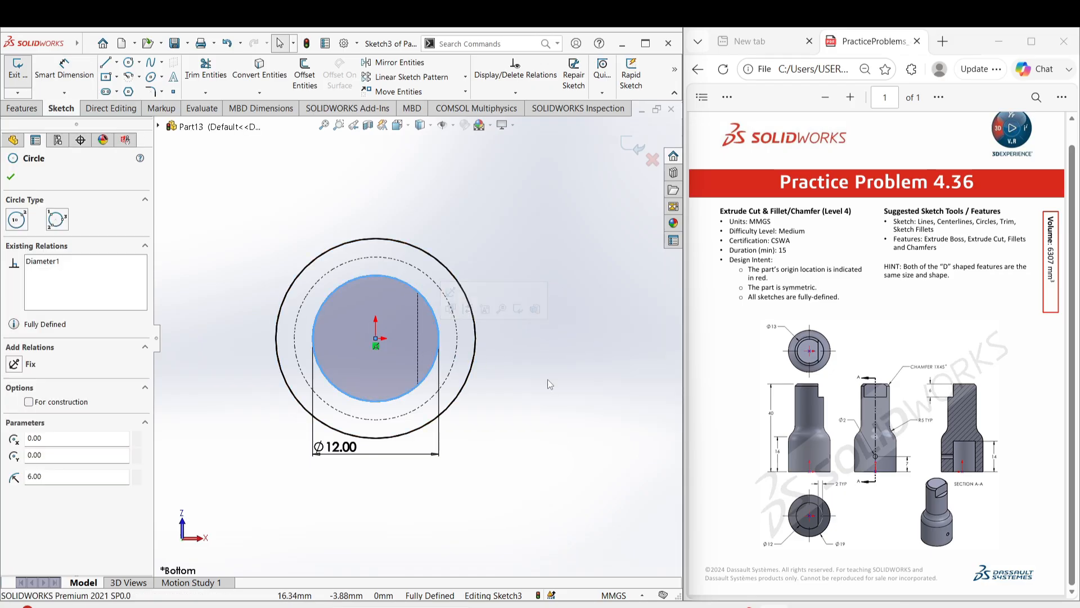
pyautogui.press('Escape')
pyautogui.click(416, 363)
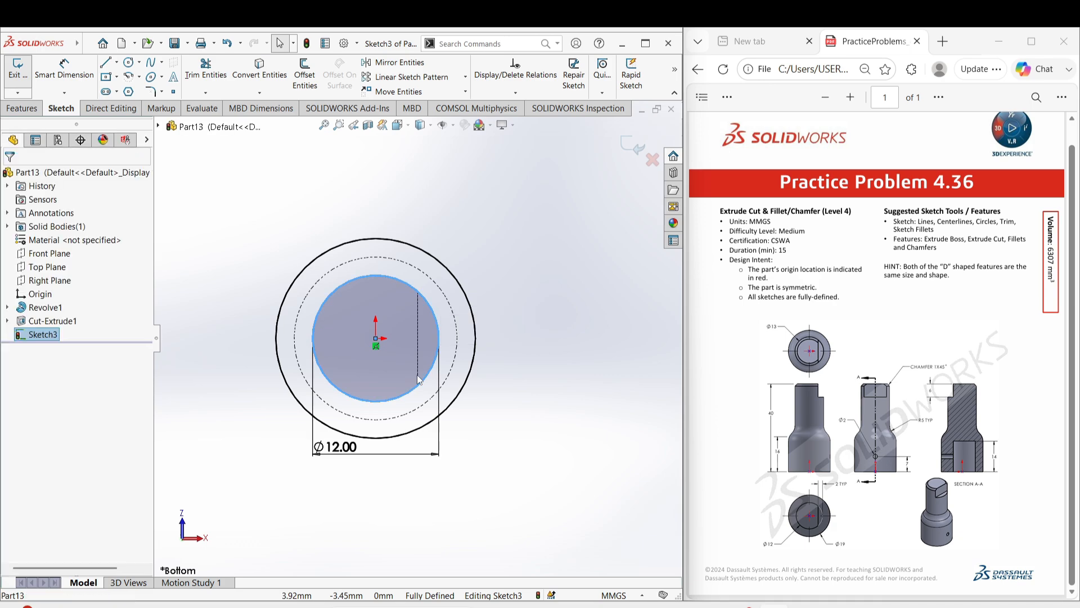
pyautogui.press('Escape')
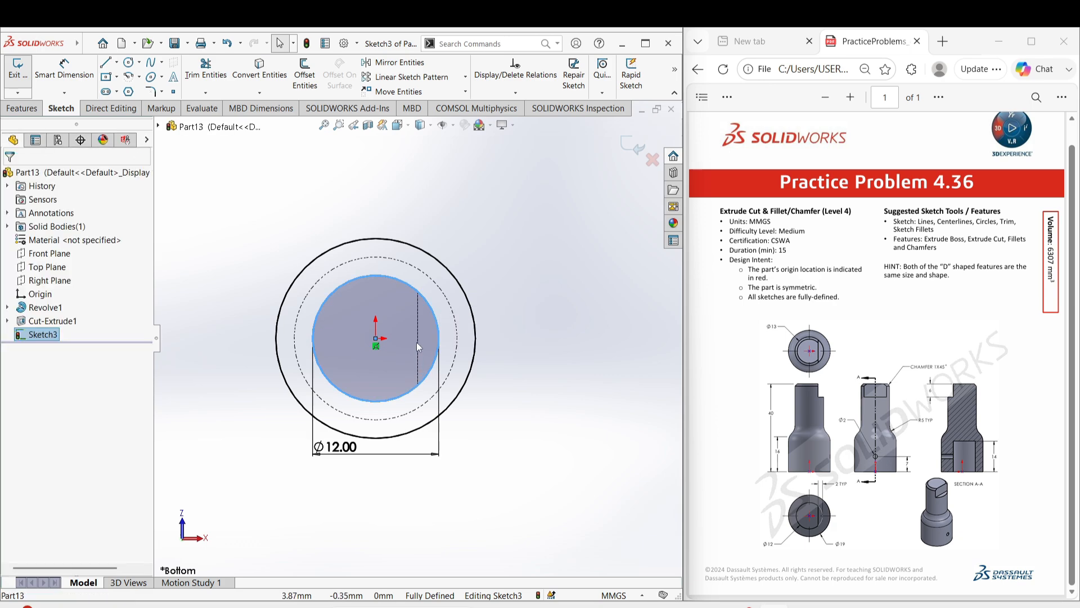
pyautogui.click(523, 365)
pyautogui.rightClick(521, 346)
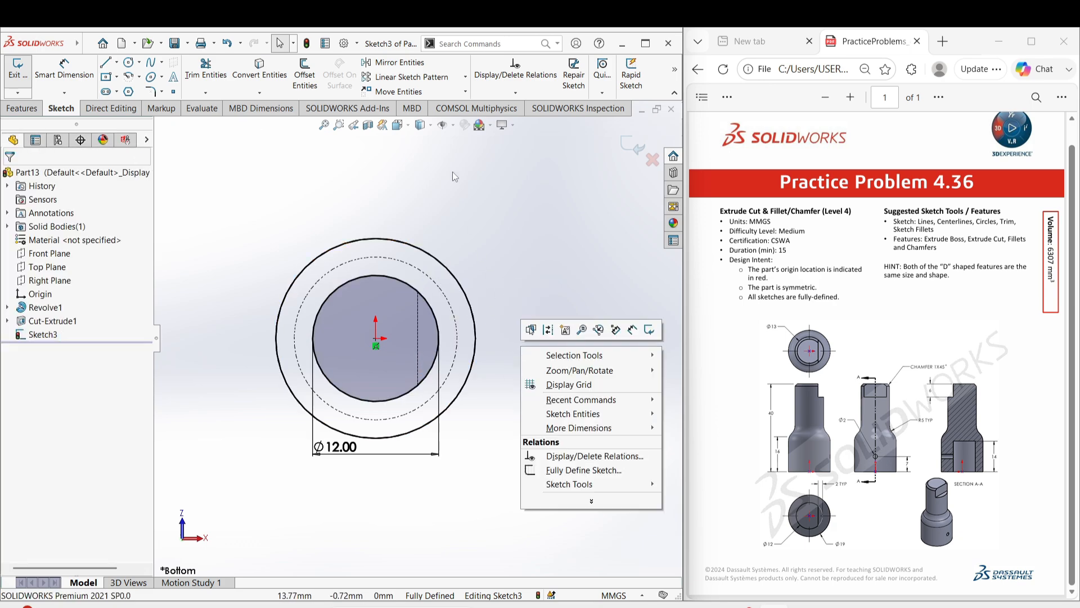
pyautogui.click(452, 160)
pyautogui.moveTo(435, 198)
pyautogui.mouseDown(button='middle')
pyautogui.moveTo(437, 227)
pyautogui.moveTo(441, 192)
pyautogui.mouseUp(button='middle')
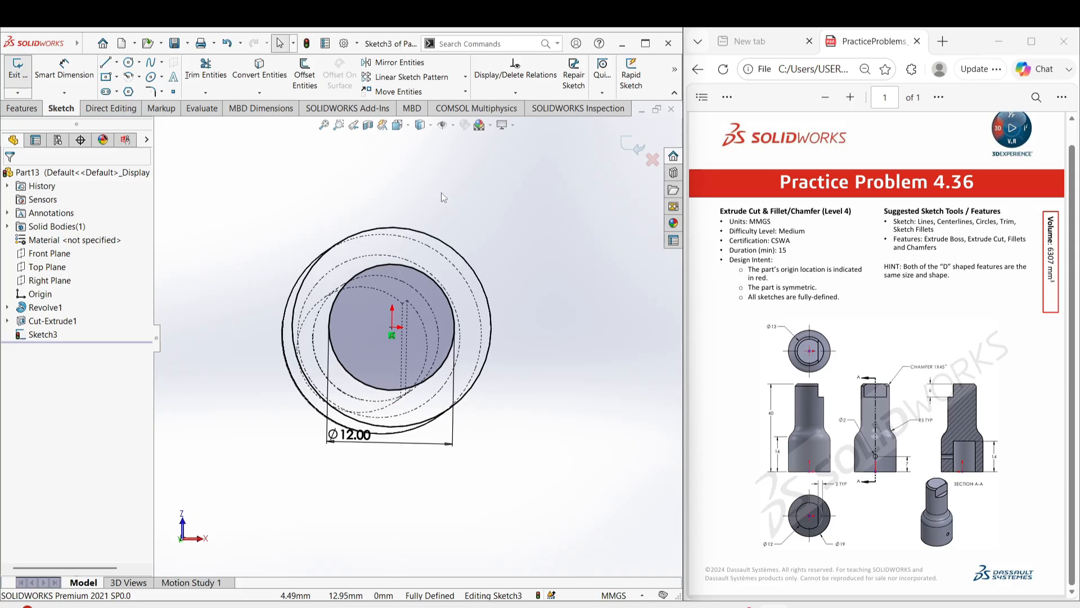
pyautogui.press('space')
pyautogui.click(377, 288)
pyautogui.scroll(-2, 479, 329)
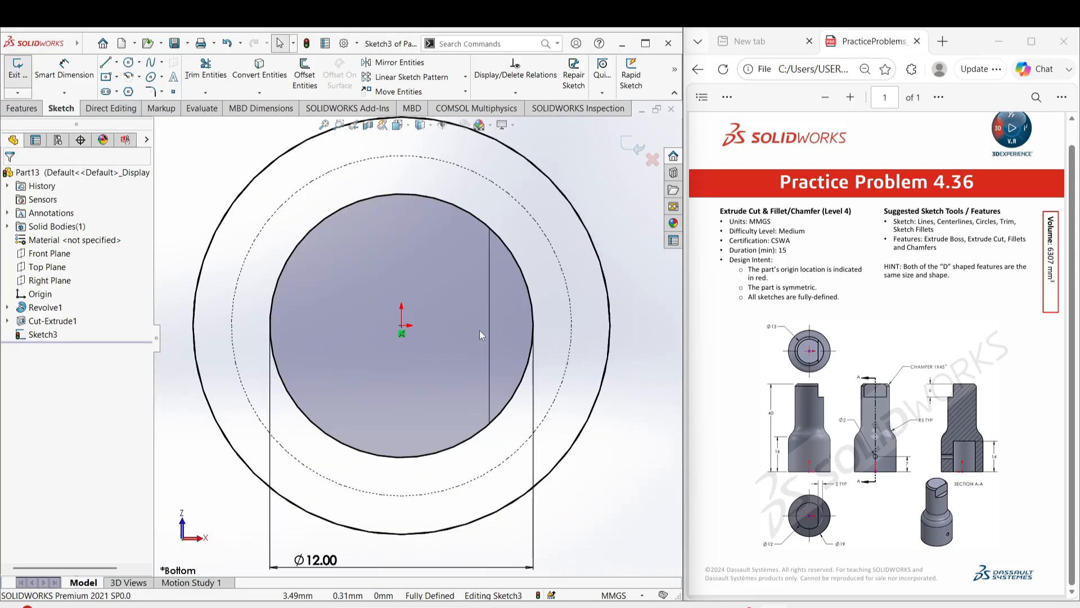
pyautogui.click(489, 336)
pyautogui.scroll(4, 490, 336)
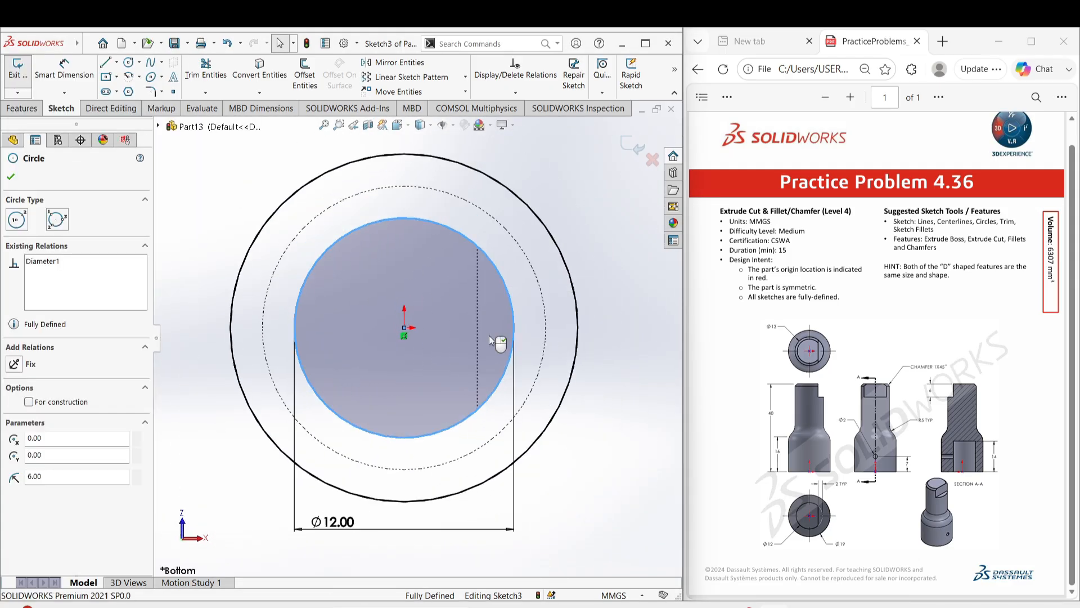
pyautogui.click(550, 200)
# Draw a vertical line along the D-cut's hidden straight edge, between its intersections with the circle, and trim away the circle's small arc beyond it.
pyautogui.moveTo(557, 249); pyautogui.dragTo(474, 251, button='right')
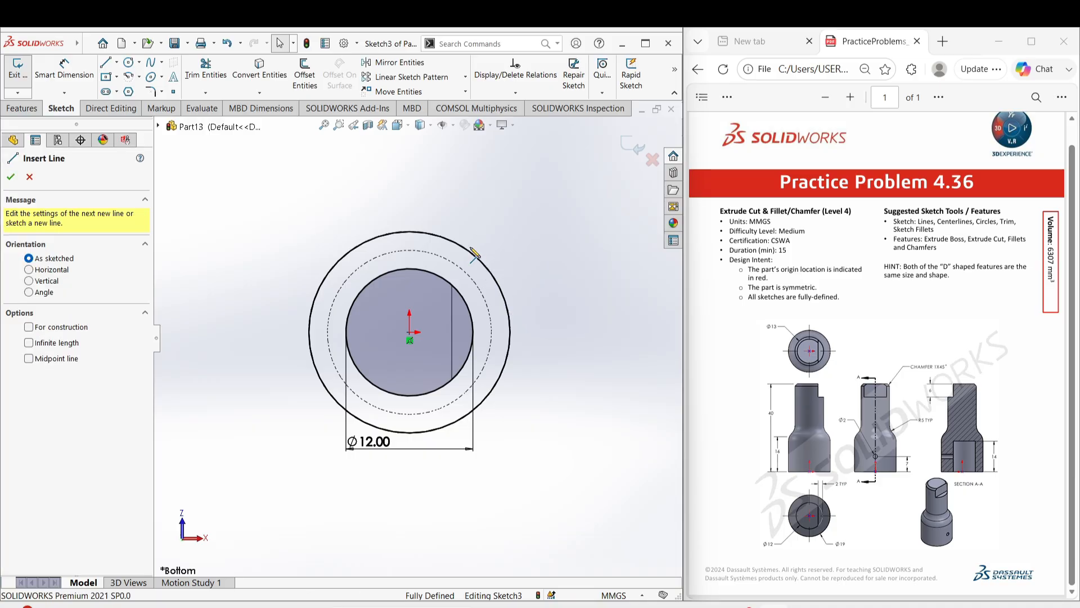
pyautogui.click(452, 285)
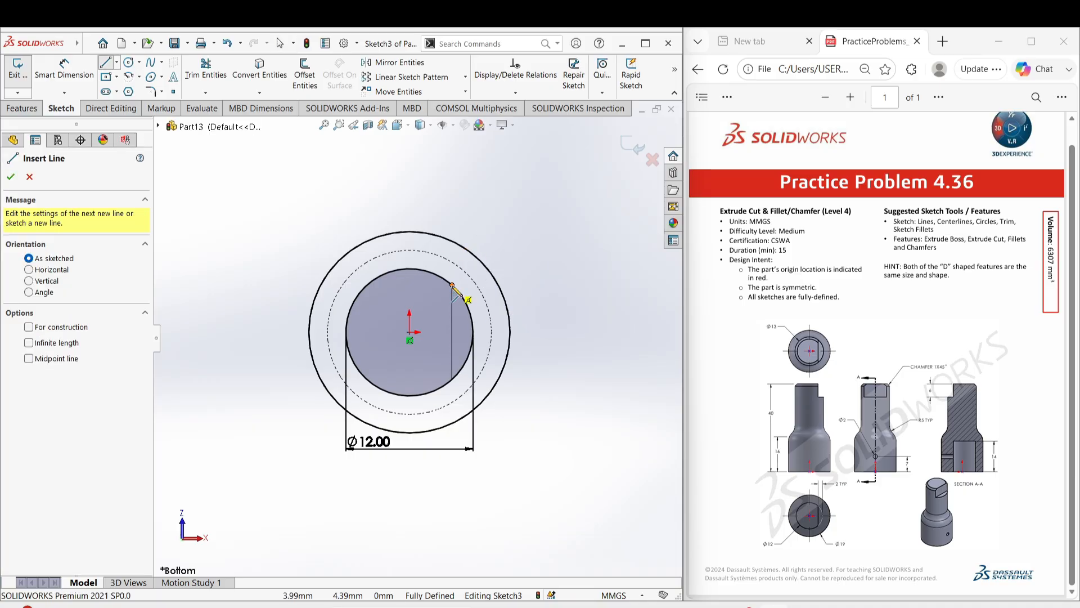
pyautogui.click(451, 379)
pyautogui.rightClick(572, 371)
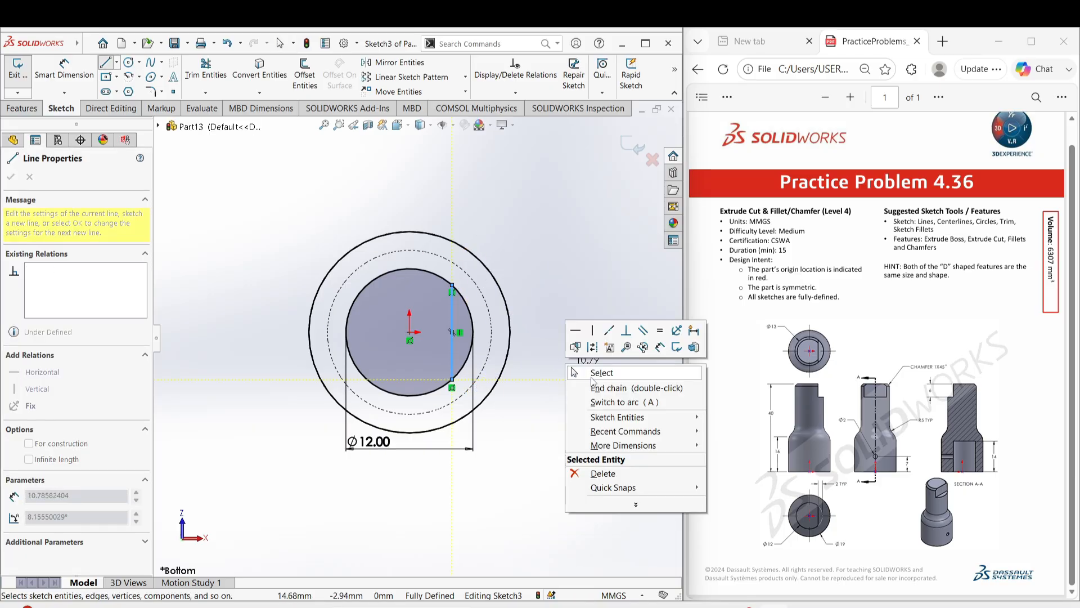
pyautogui.click(574, 372)
pyautogui.moveTo(579, 291); pyautogui.dragTo(564, 341, button='right')
pyautogui.moveTo(462, 268); pyautogui.dragTo(464, 329)
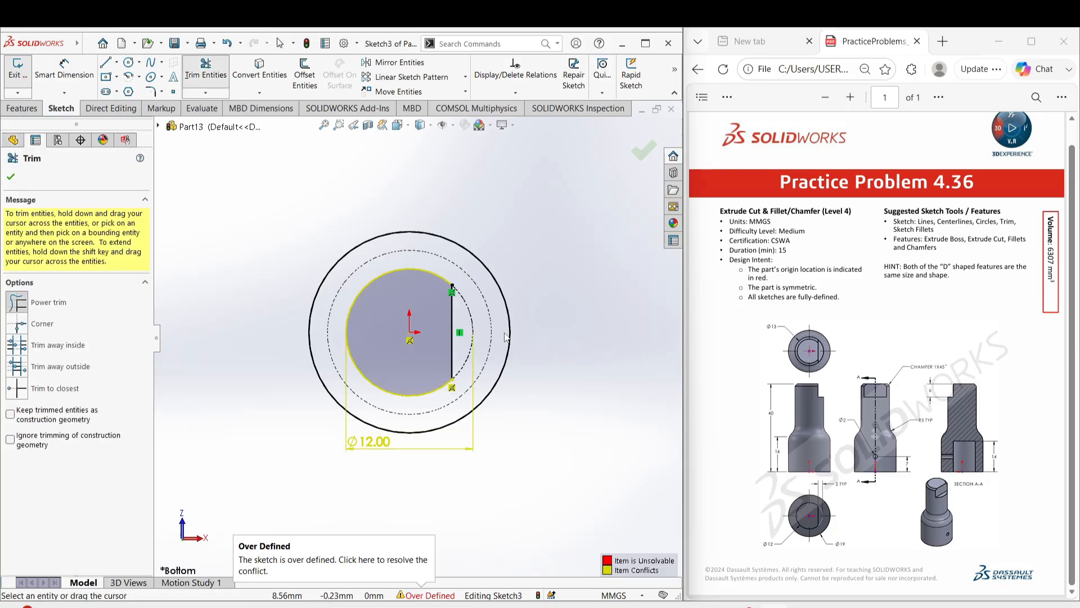
# Delete the conflicting 12 mm diameter dimension from the D-shaped sketch.
pyautogui.moveTo(538, 441); pyautogui.dragTo(514, 331, button='right')
pyautogui.click(421, 394)
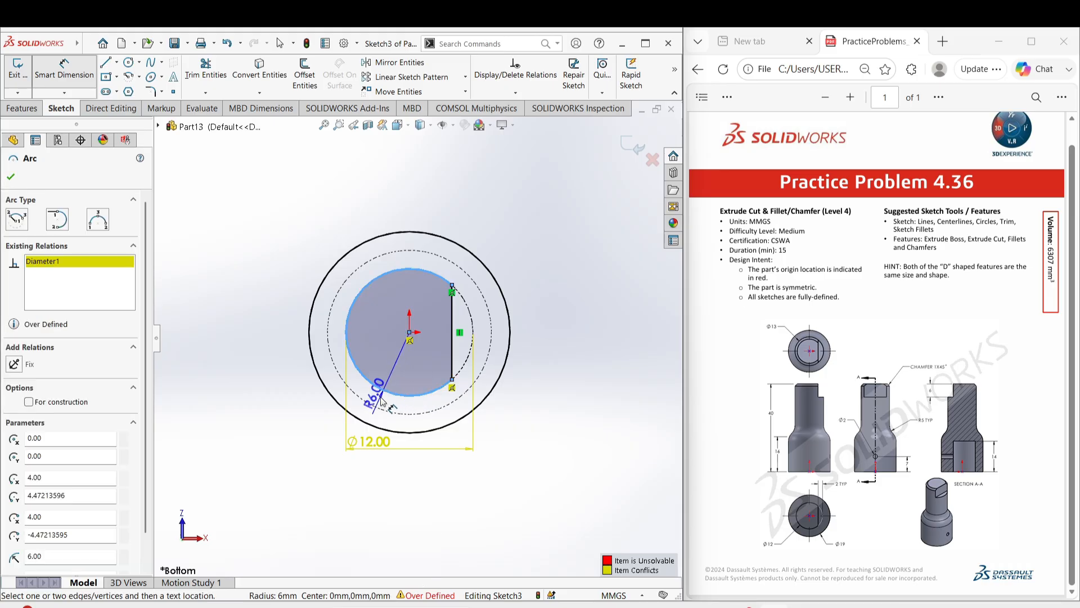
pyautogui.press('Escape')
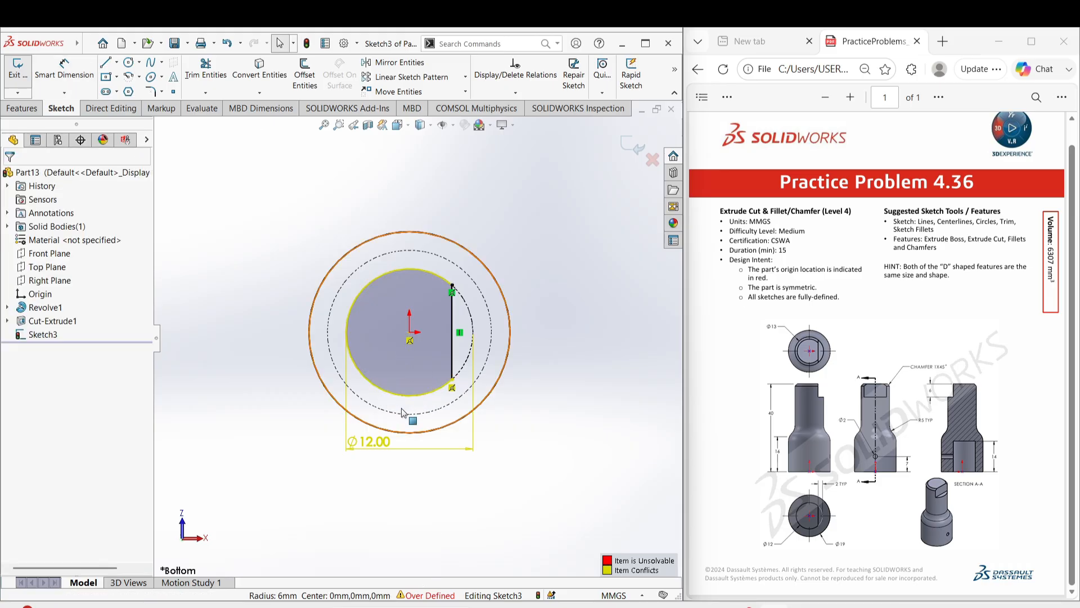
pyautogui.click(374, 439)
pyautogui.press('Delete')
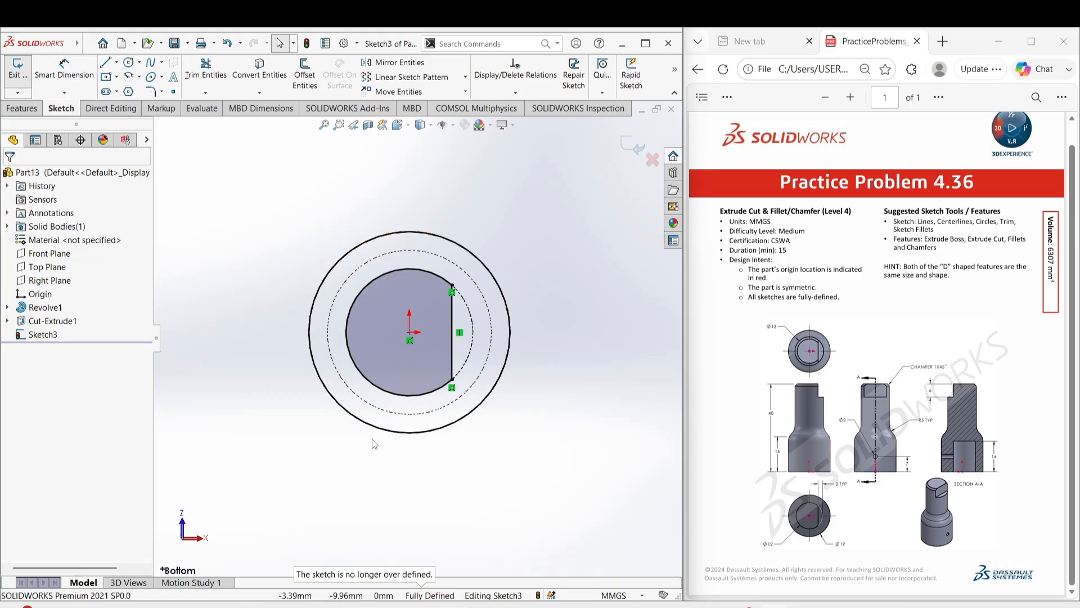
# Cut-extrude the D-shaped profile to a blind depth of 14 mm into the wide base.
pyautogui.click(24, 108)
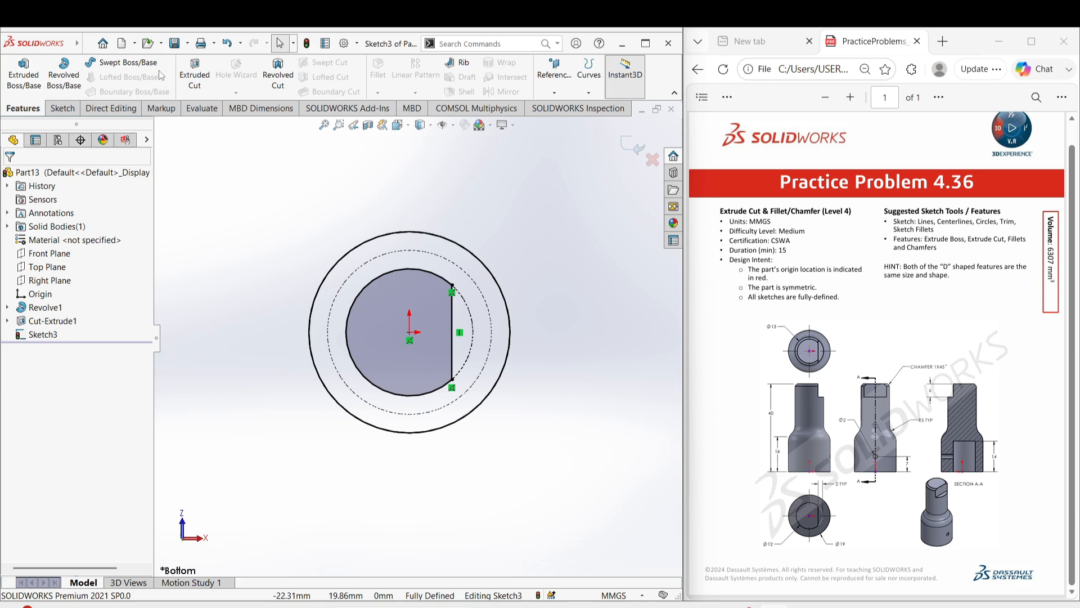
pyautogui.click(194, 75)
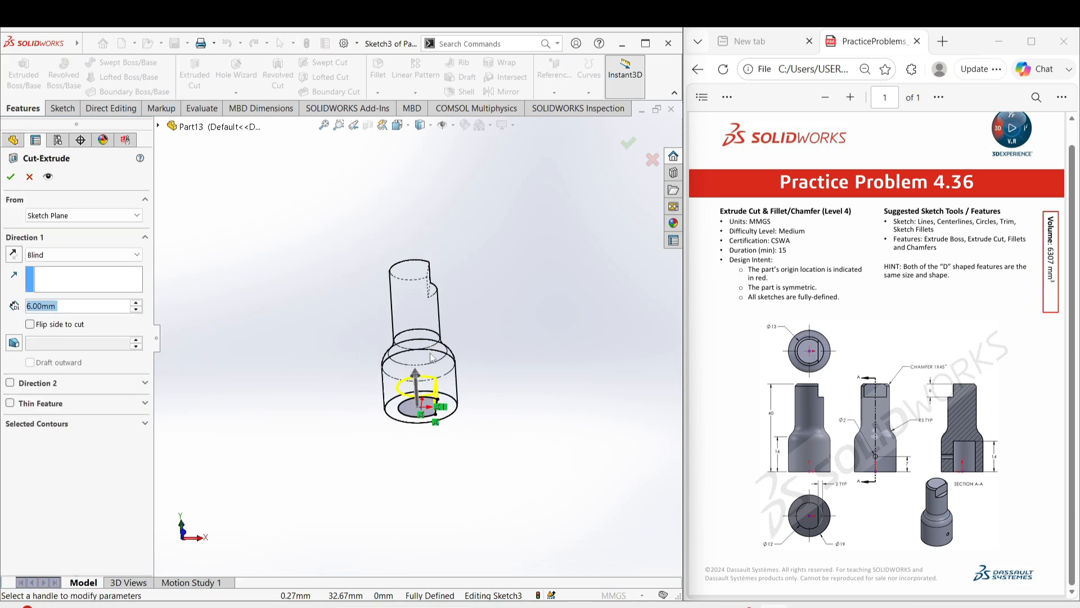
pyautogui.moveTo(432, 356); pyautogui.dragTo(434, 408, button='middle')
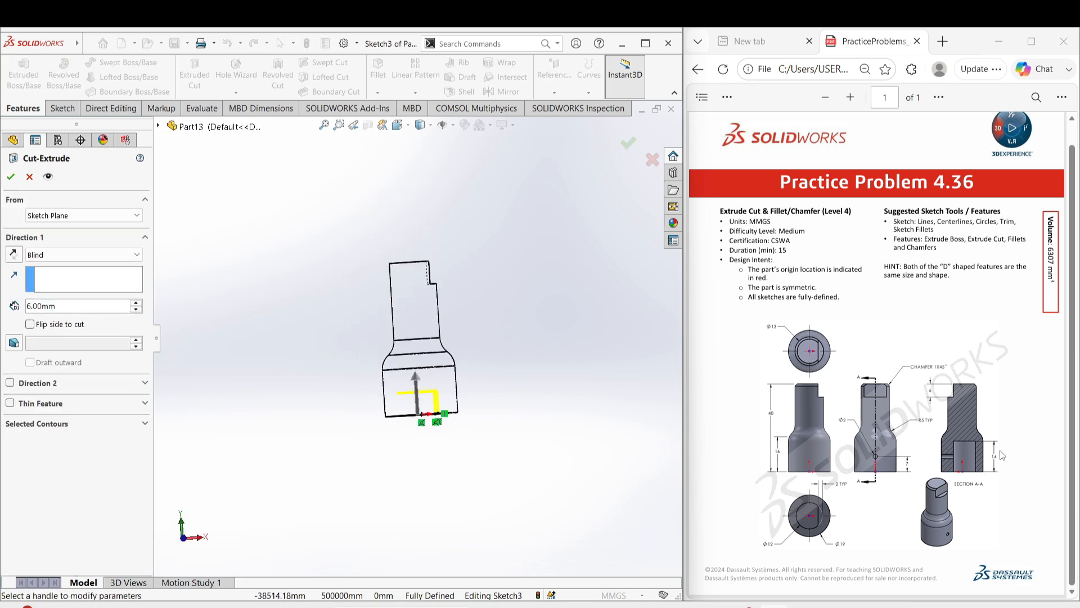
pyautogui.doubleClick(100, 308)
pyautogui.write('14')
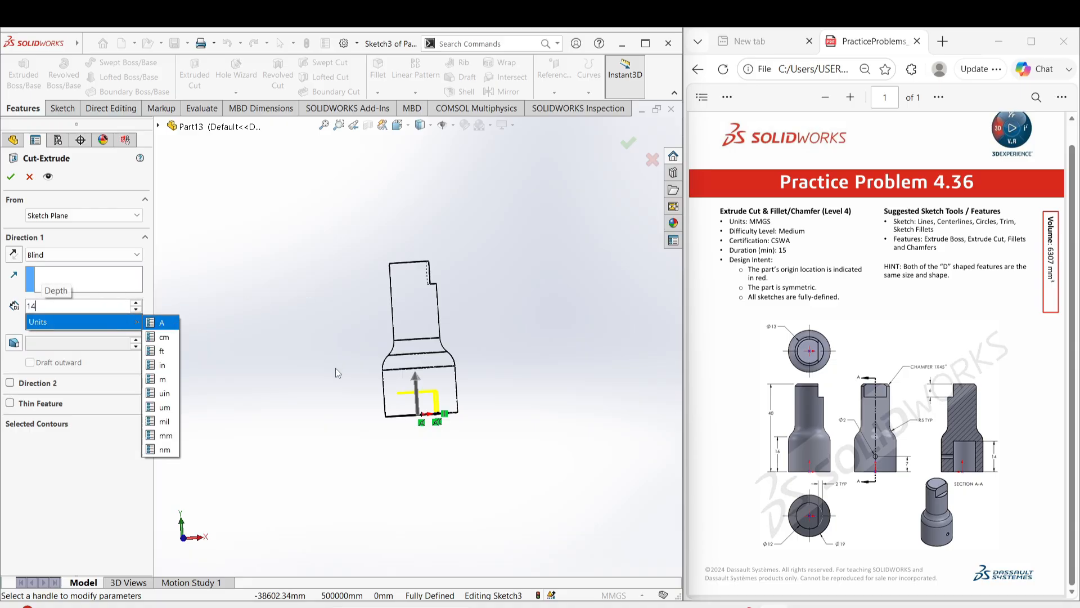
pyautogui.click(337, 373)
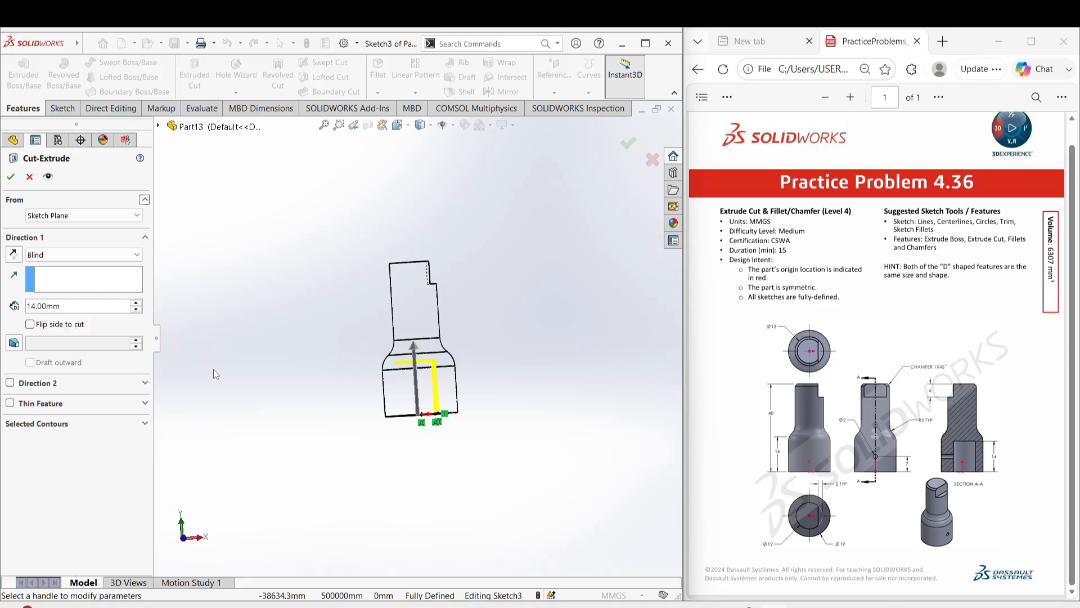
pyautogui.click(11, 178)
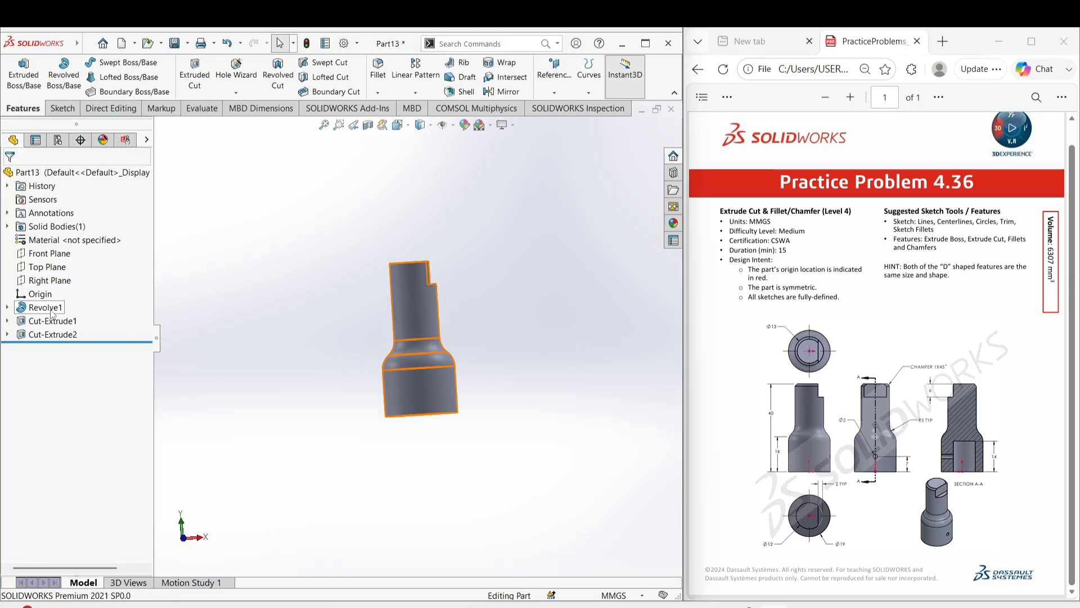
# Edit the revolve's profile sketch, set the upper shaft's radius dimension to 13/2 mm, and exit the sketch.
pyautogui.click(7, 307)
pyautogui.click(36, 320)
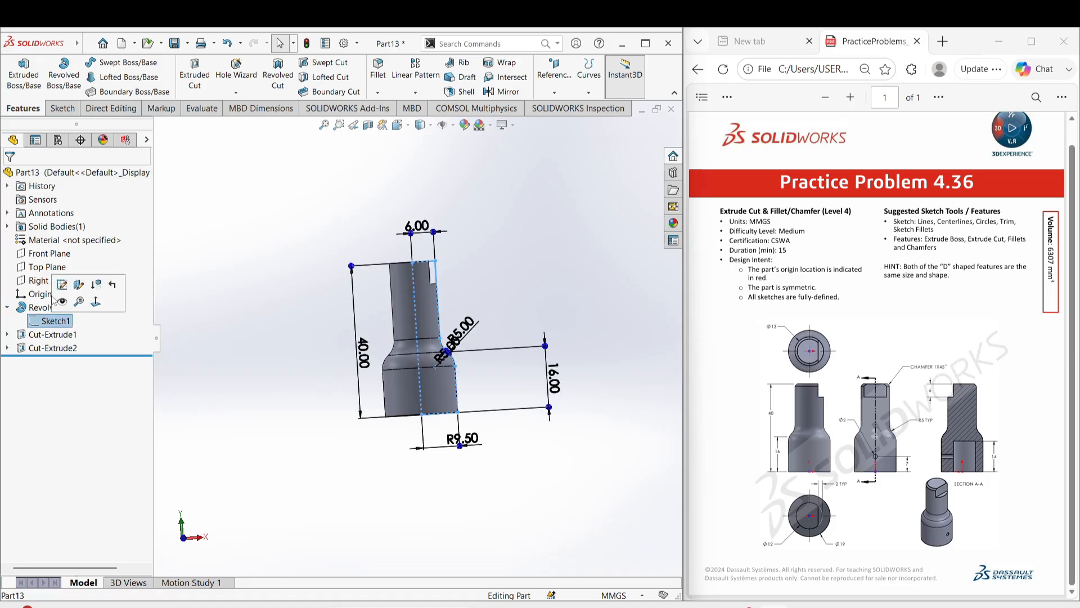
pyautogui.click(61, 285)
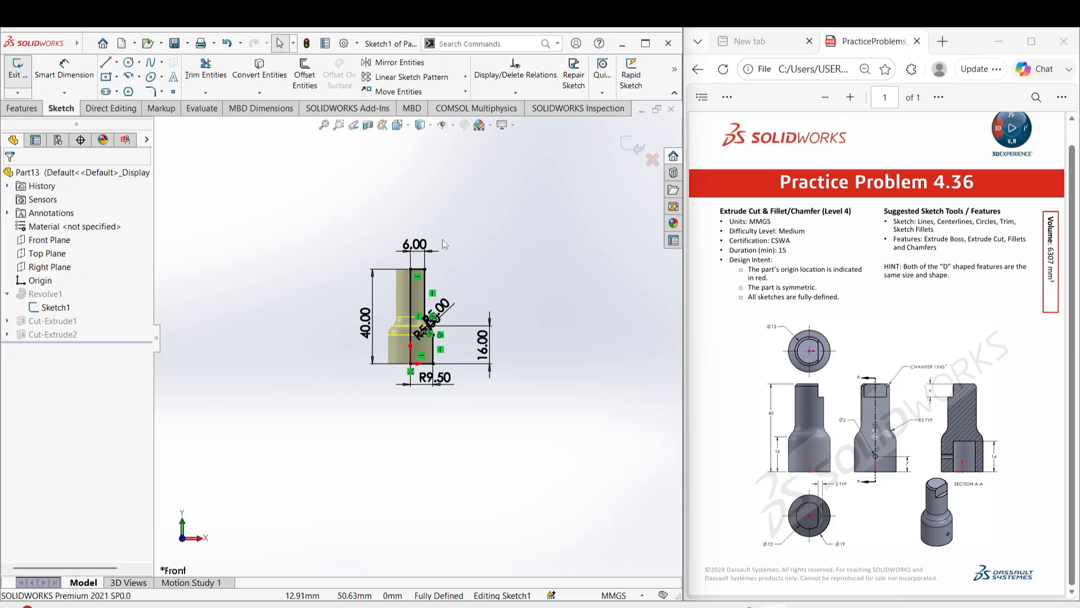
pyautogui.doubleClick(422, 258)
pyautogui.write('1')
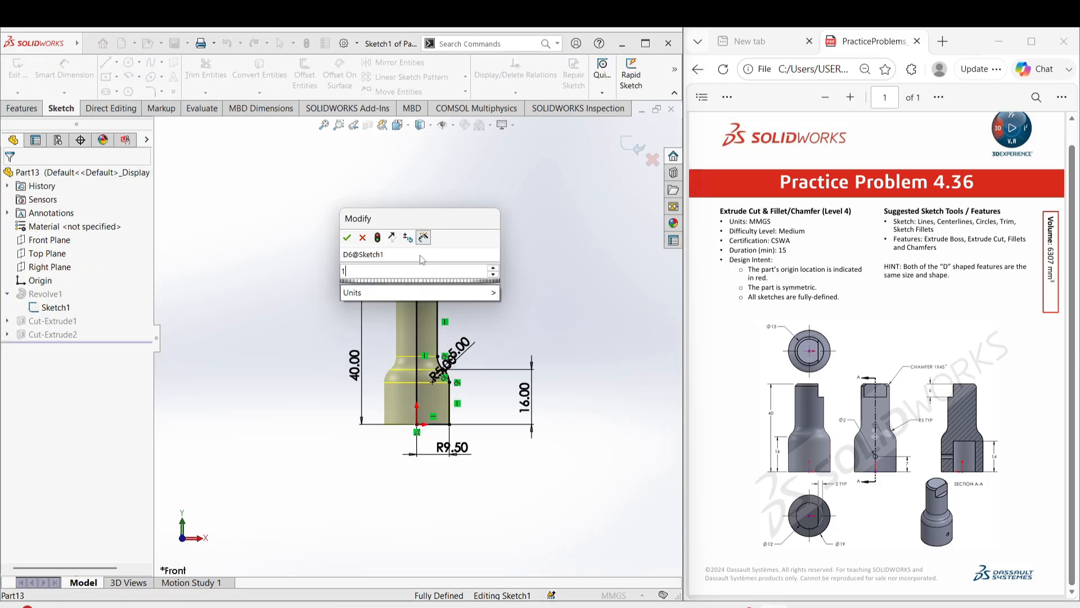
pyautogui.write('3/2')
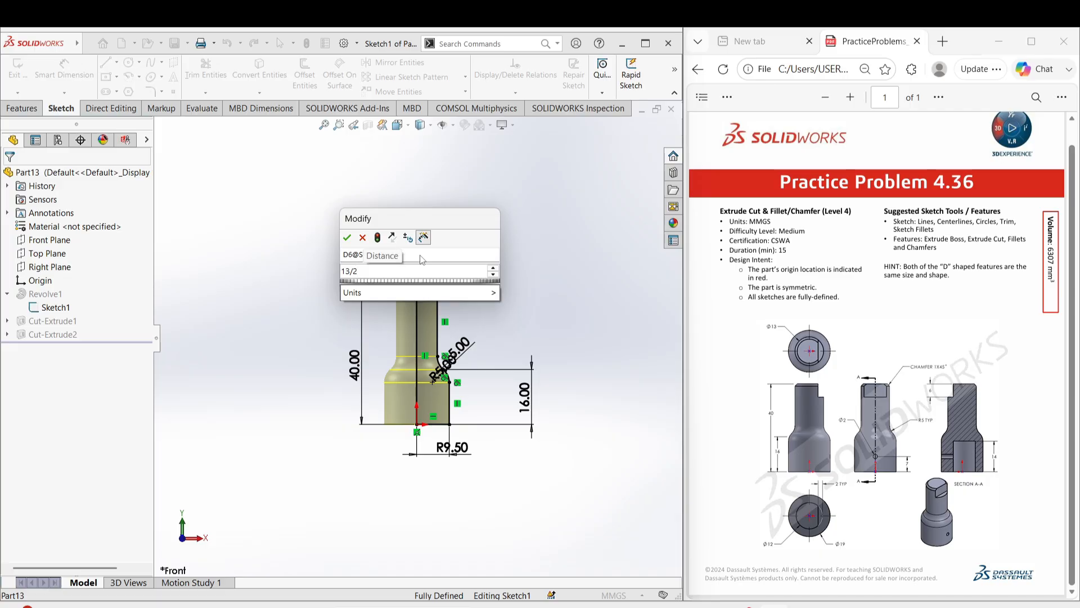
pyautogui.press('Return')
pyautogui.click(532, 216)
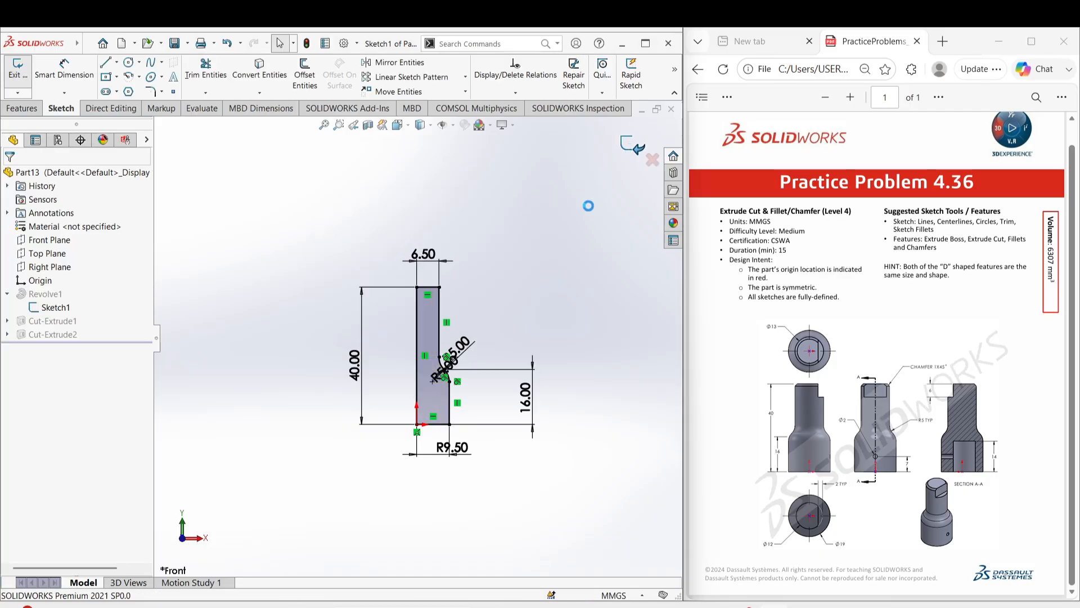
pyautogui.click(631, 148)
# Start a new sketch on the flat inner face of the D-shaped pocket in the base.
pyautogui.scroll(-4, 441, 343)
pyautogui.moveTo(409, 461); pyautogui.dragTo(445, 375, button='middle')
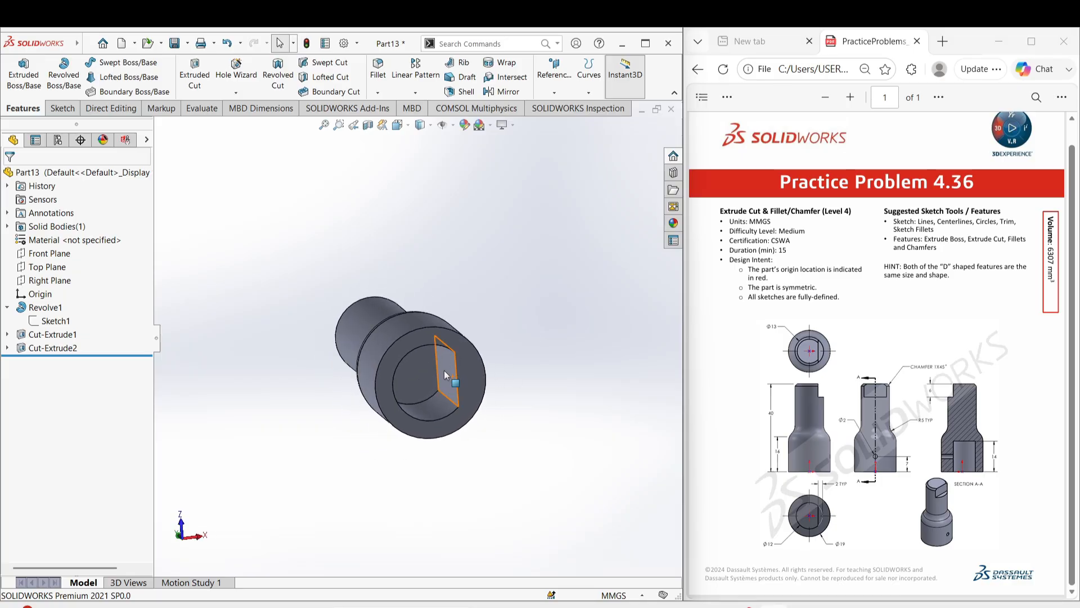
pyautogui.click(445, 375)
pyautogui.click(492, 346)
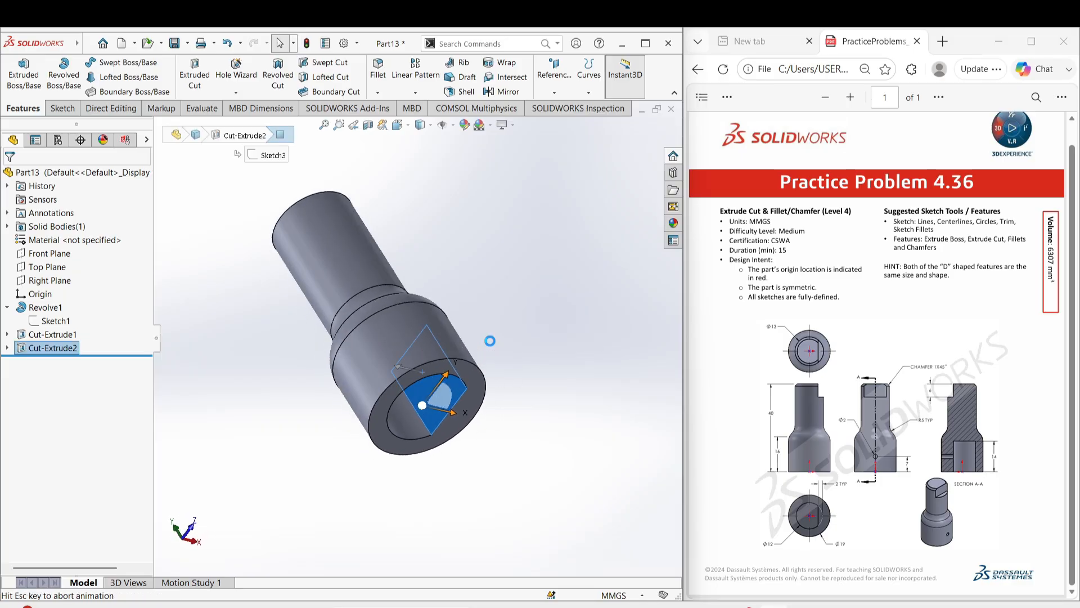
# Sketch a circle about 4.9 mm in diameter on the base, centred about 8.6 mm directly above the origin.
pyautogui.moveTo(422, 442); pyautogui.dragTo(519, 450, button='right')
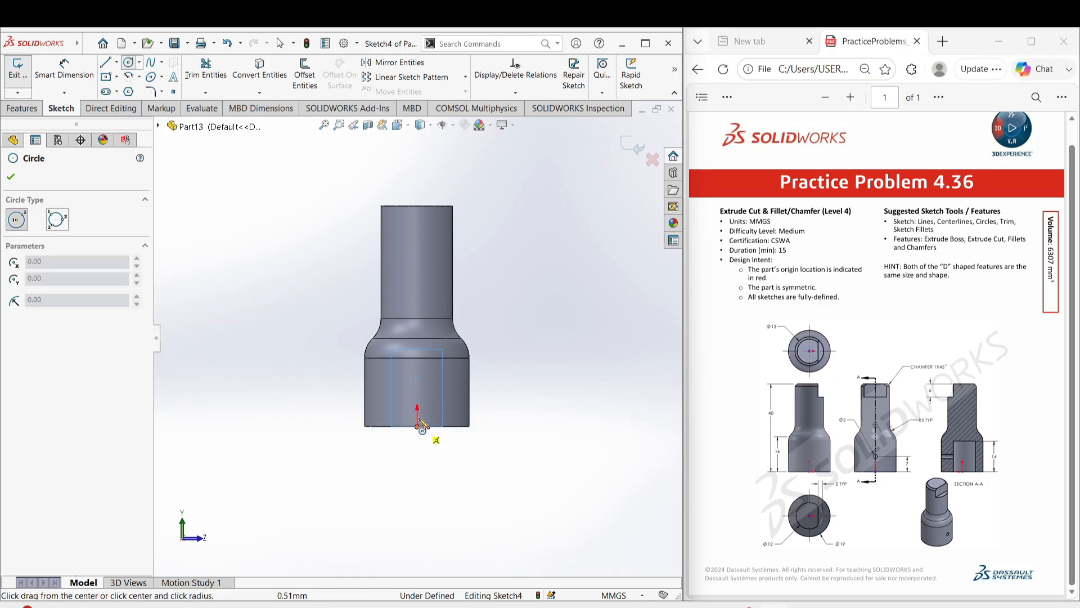
pyautogui.click(417, 379)
pyautogui.click(430, 385)
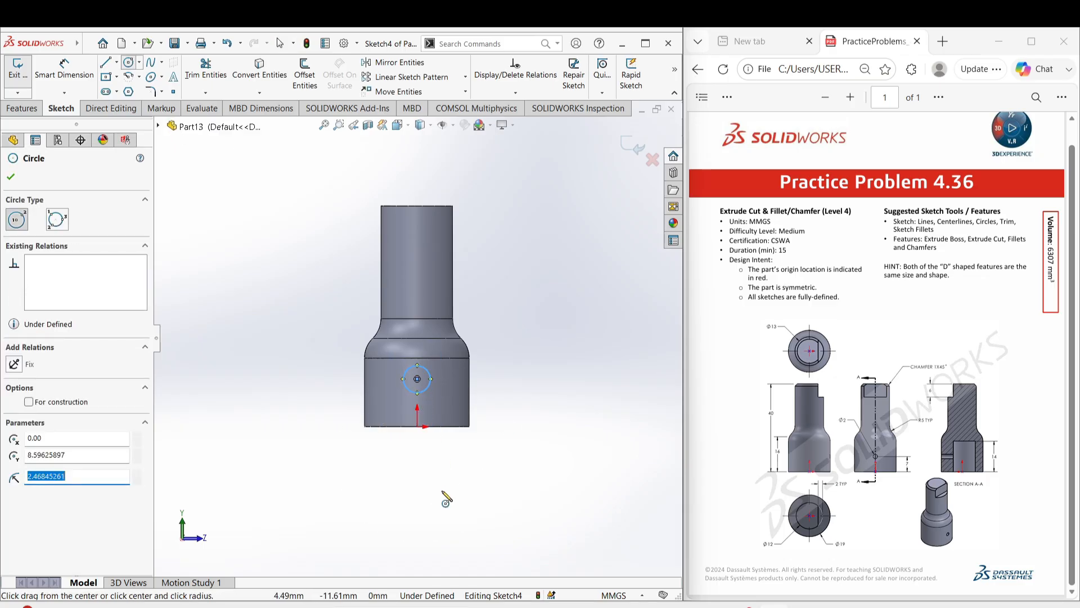
# Dimension the circle on the base and set its diameter to 2 mm.
pyautogui.moveTo(446, 499); pyautogui.dragTo(446, 444, button='right')
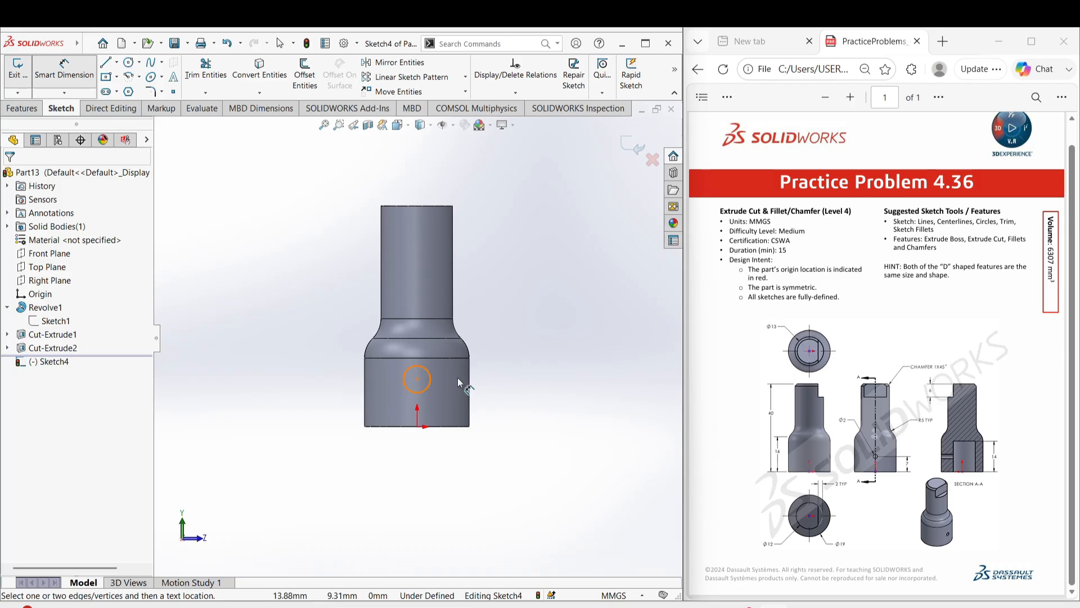
pyautogui.click(431, 379)
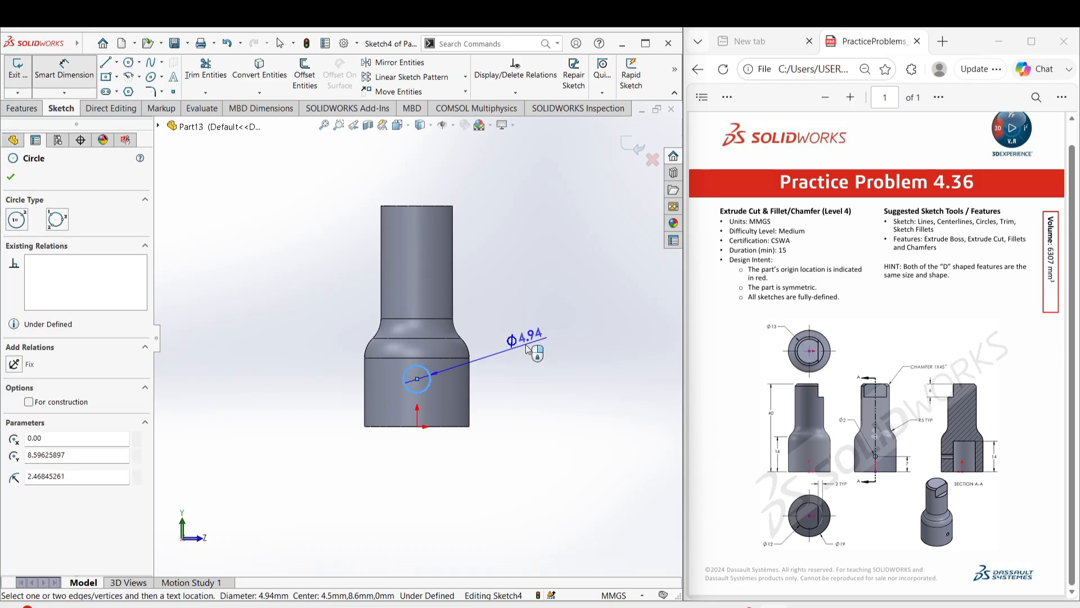
pyautogui.click(527, 348)
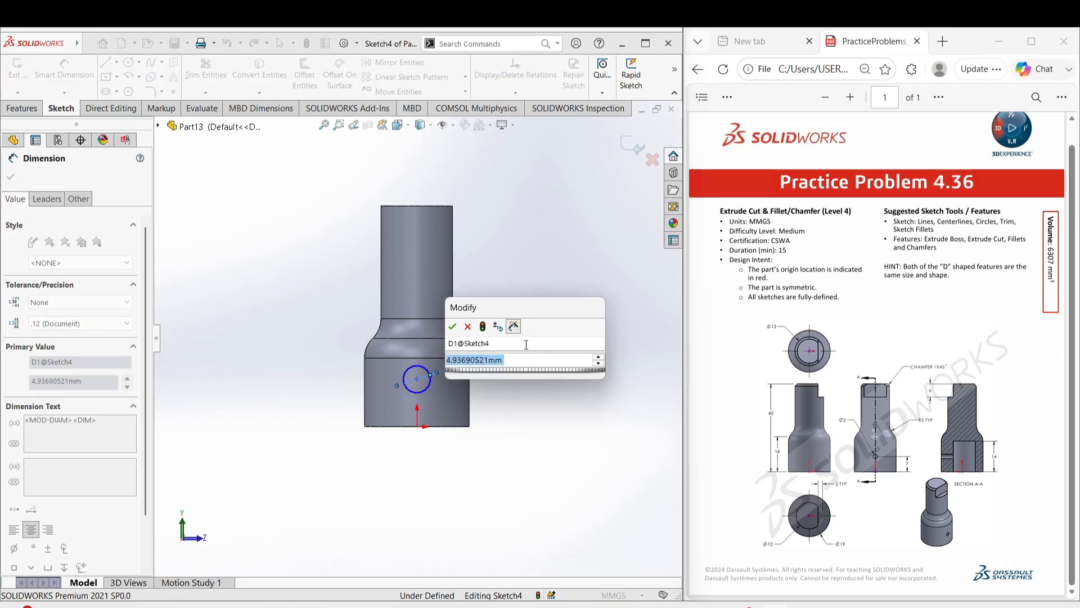
pyautogui.write('2')
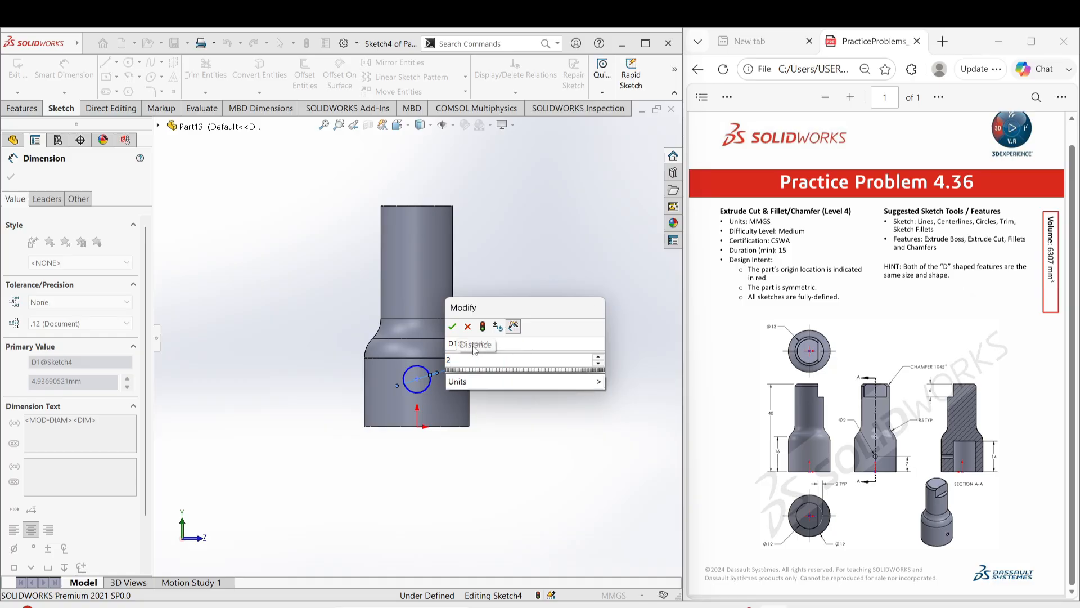
pyautogui.click(452, 326)
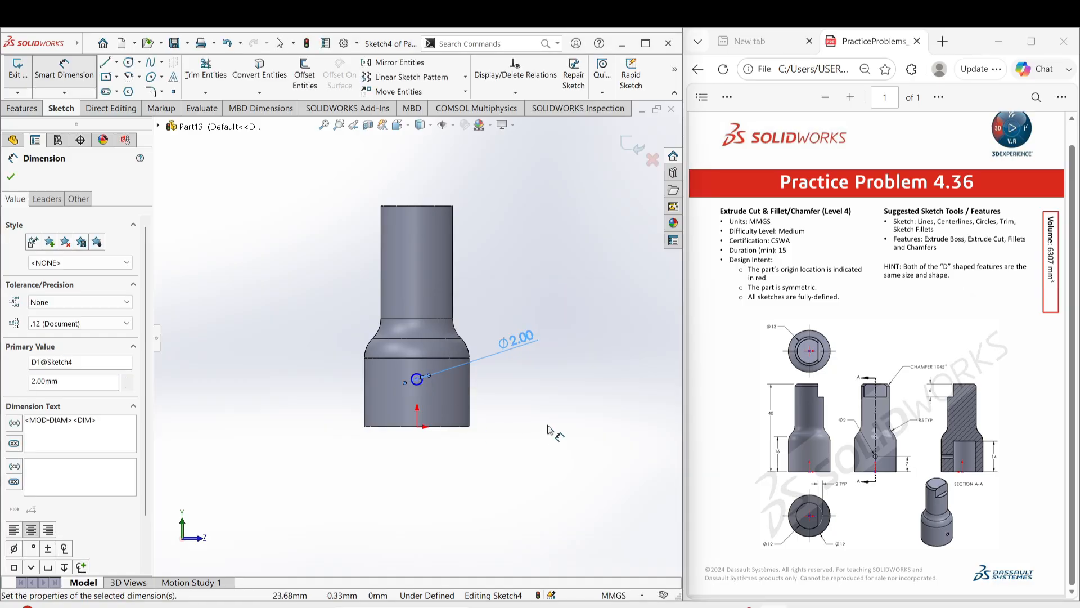
# Draw a vertical line from the origin to the circle's centre and convert it to construction geometry.
pyautogui.moveTo(547, 426); pyautogui.dragTo(503, 429, button='right')
pyautogui.click(417, 425)
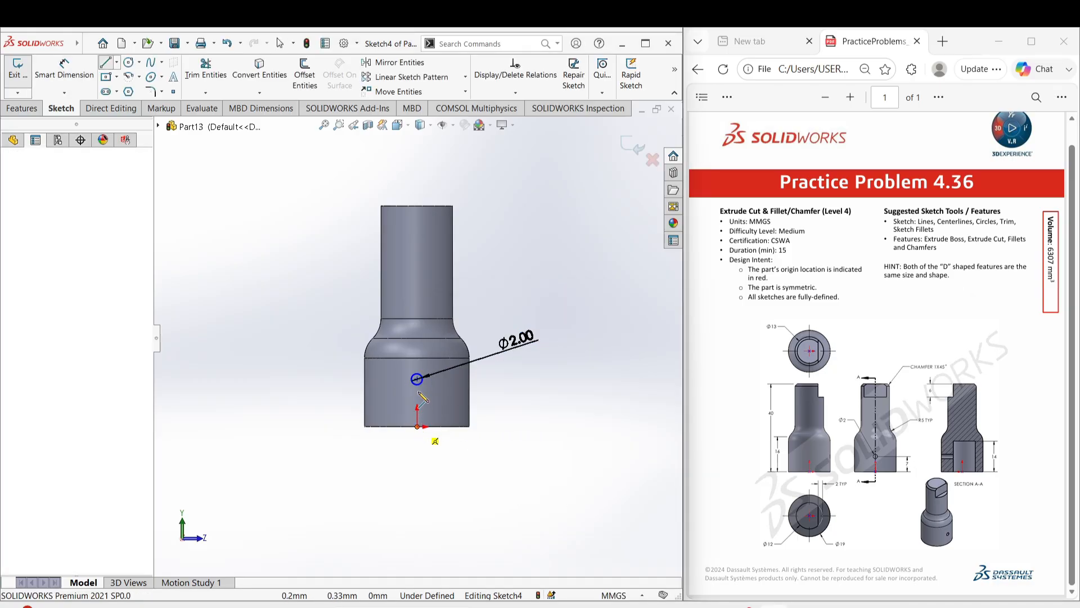
pyautogui.press('Escape')
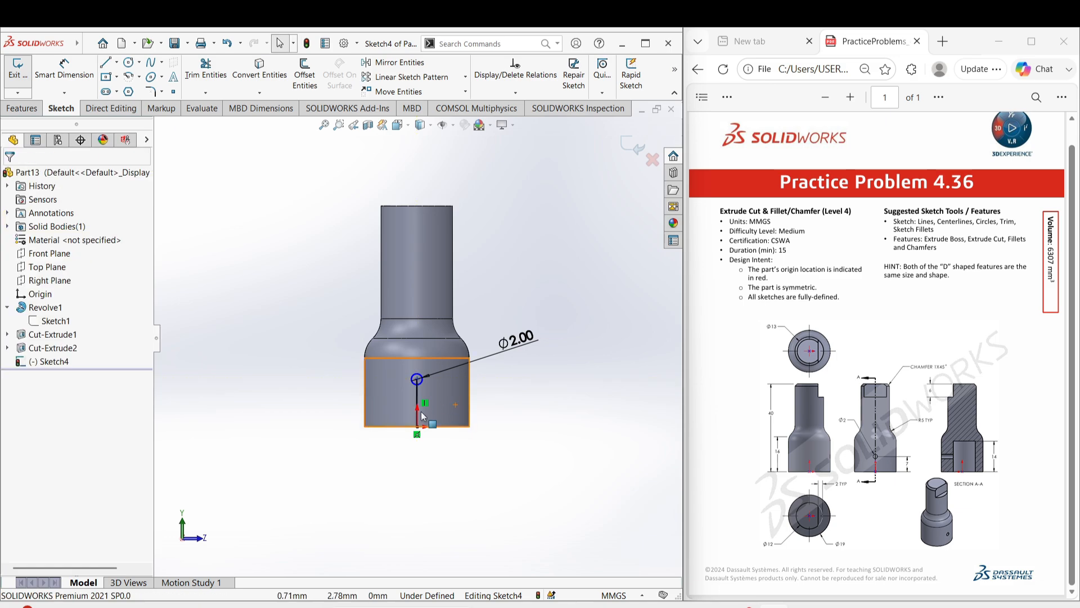
pyautogui.click(417, 398)
pyautogui.click(468, 363)
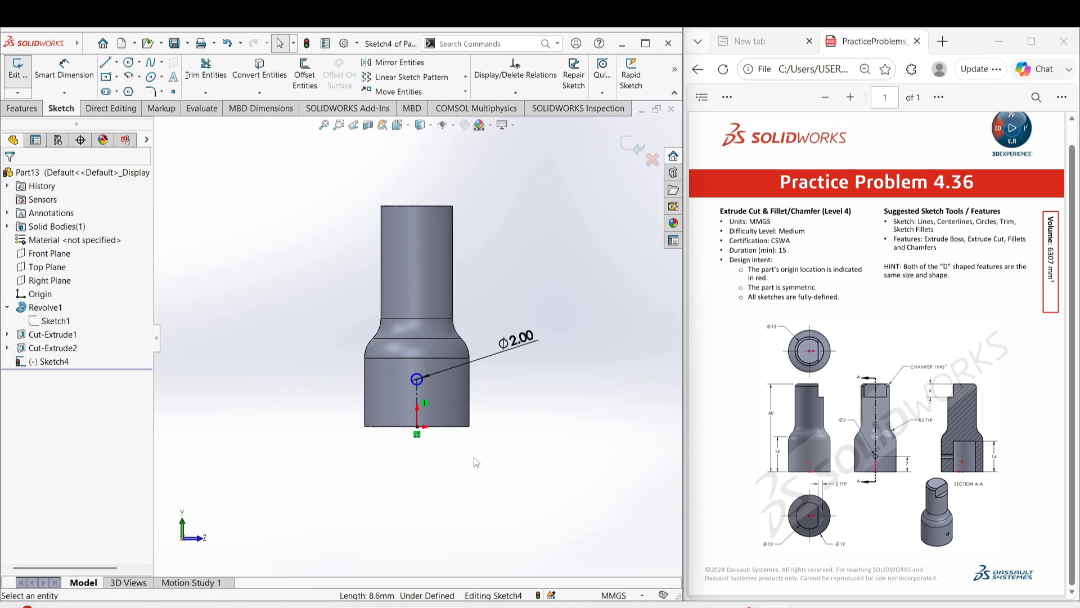
# Dimension the vertical construction line between the origin and the circle's centre and set its length to 7 mm.
pyautogui.moveTo(474, 458); pyautogui.dragTo(463, 369, button='right')
pyautogui.click(417, 405)
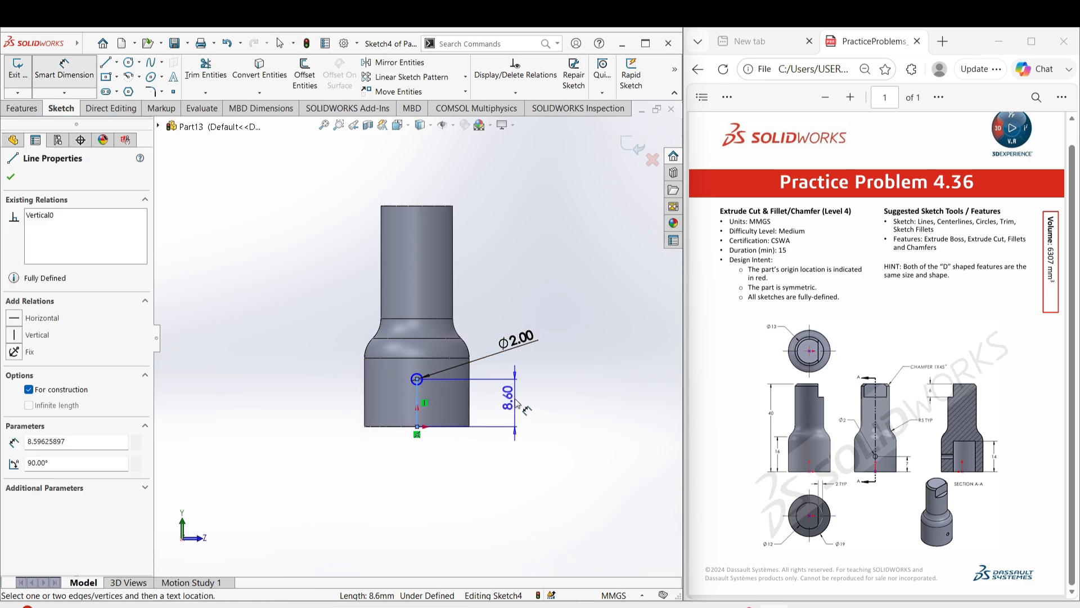
pyautogui.click(518, 402)
pyautogui.write('7')
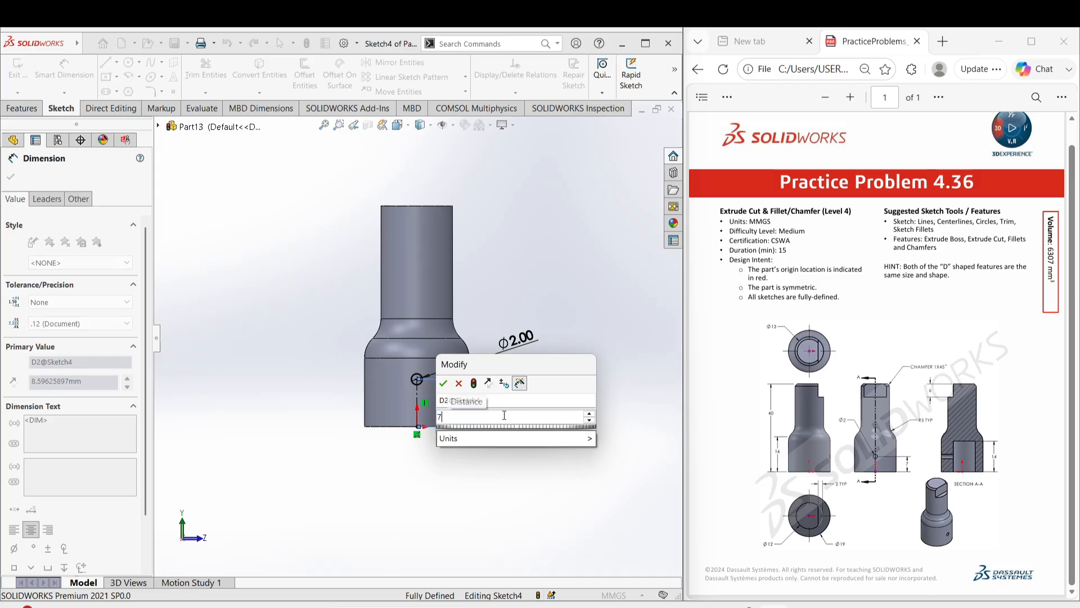
pyautogui.click(459, 383)
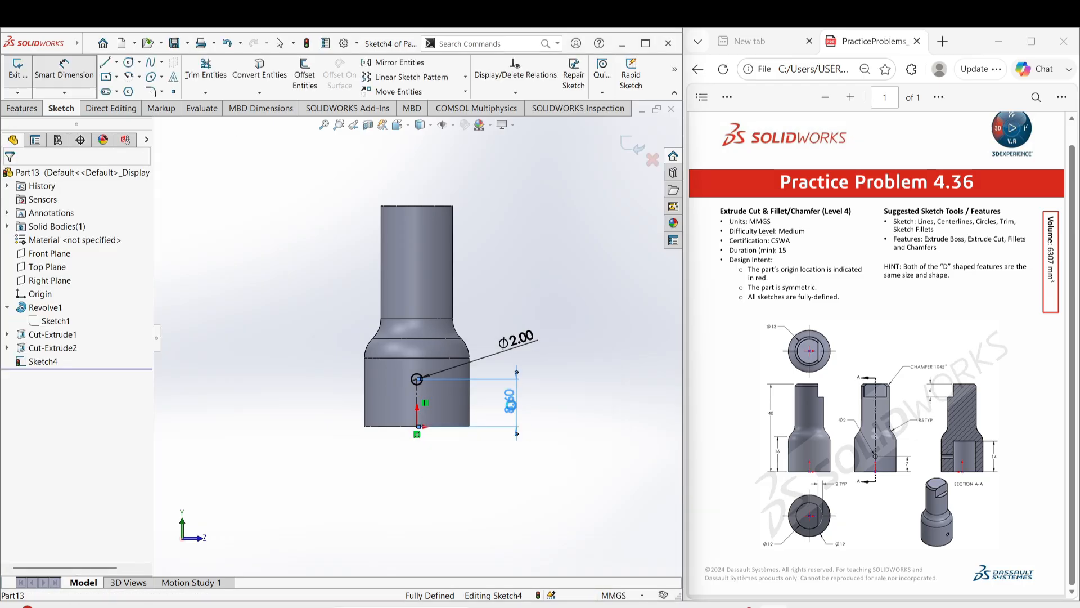
pyautogui.doubleClick(513, 405)
pyautogui.write('7')
pyautogui.click(438, 389)
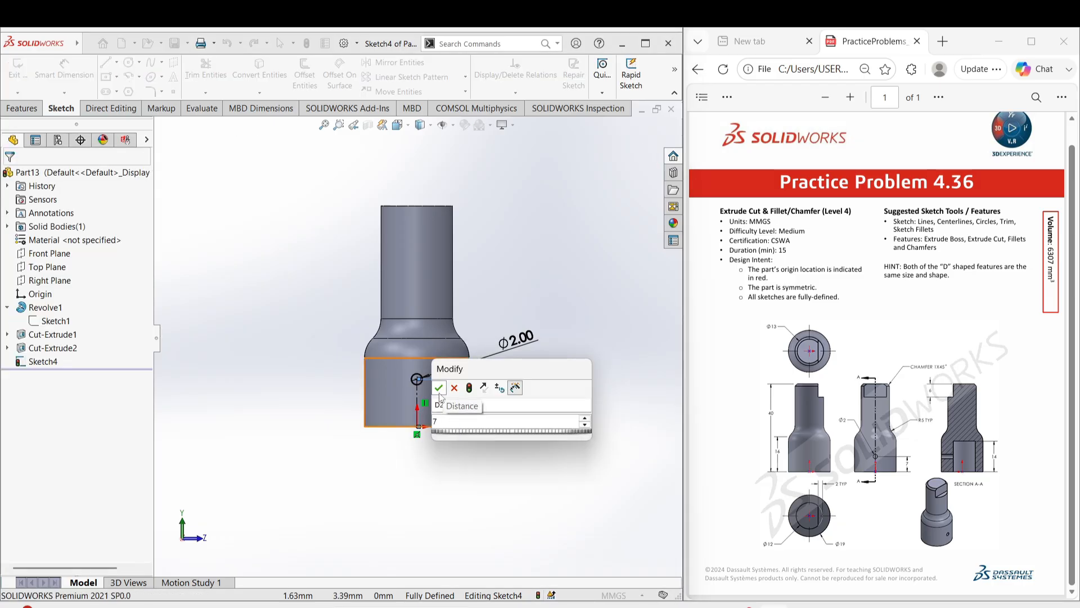
pyautogui.rightClick(333, 420)
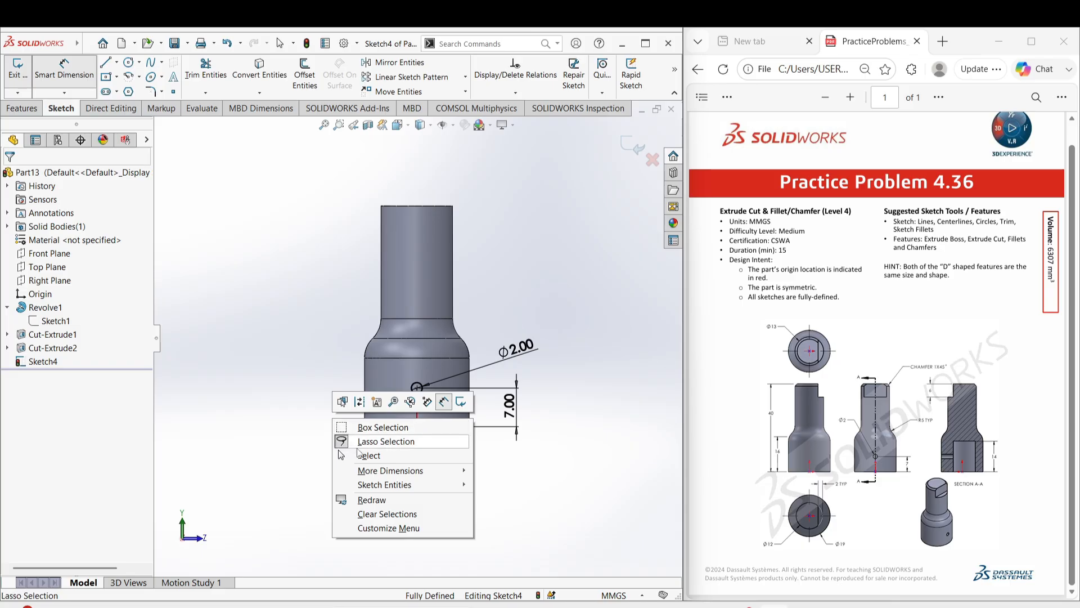
pyautogui.click(354, 455)
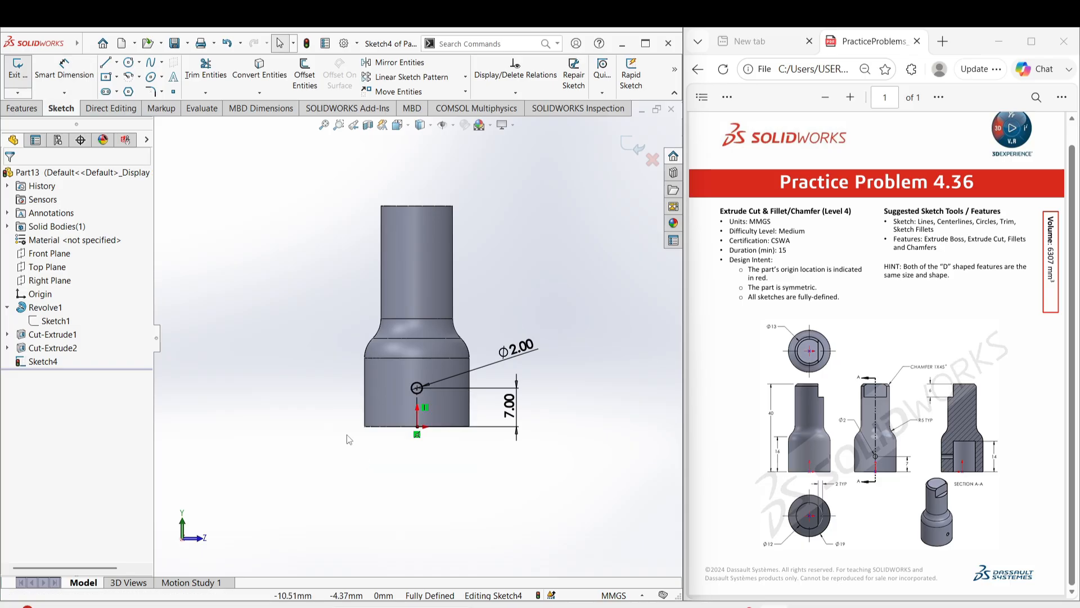
# Cut-extrude the 2 mm circle from its sketch plane through the base wall to a blind depth of 14 mm.
pyautogui.click(22, 108)
pyautogui.click(194, 74)
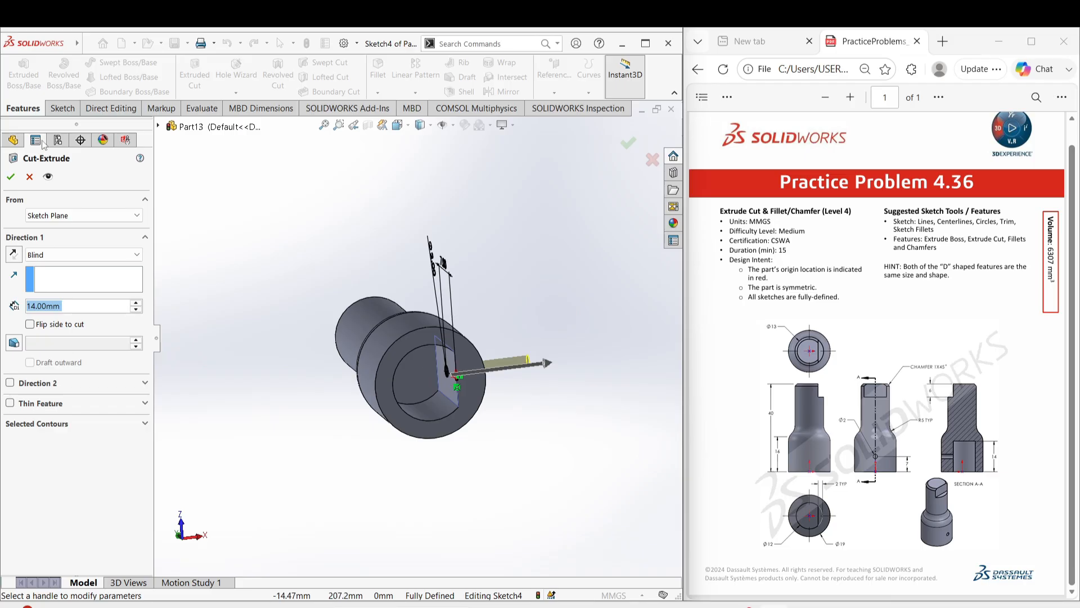
pyautogui.click(9, 178)
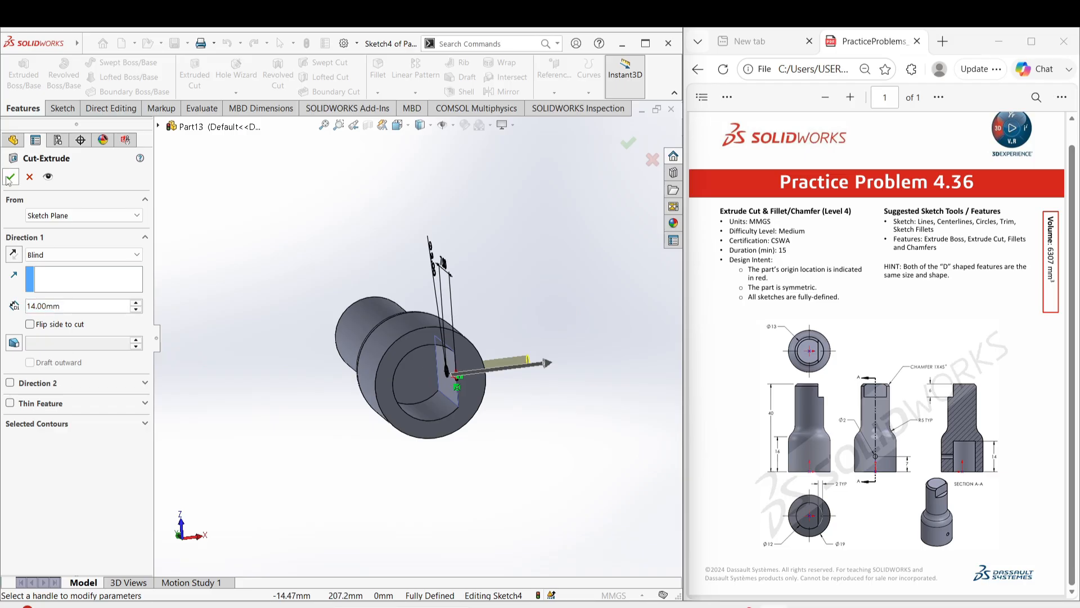
pyautogui.click(10, 178)
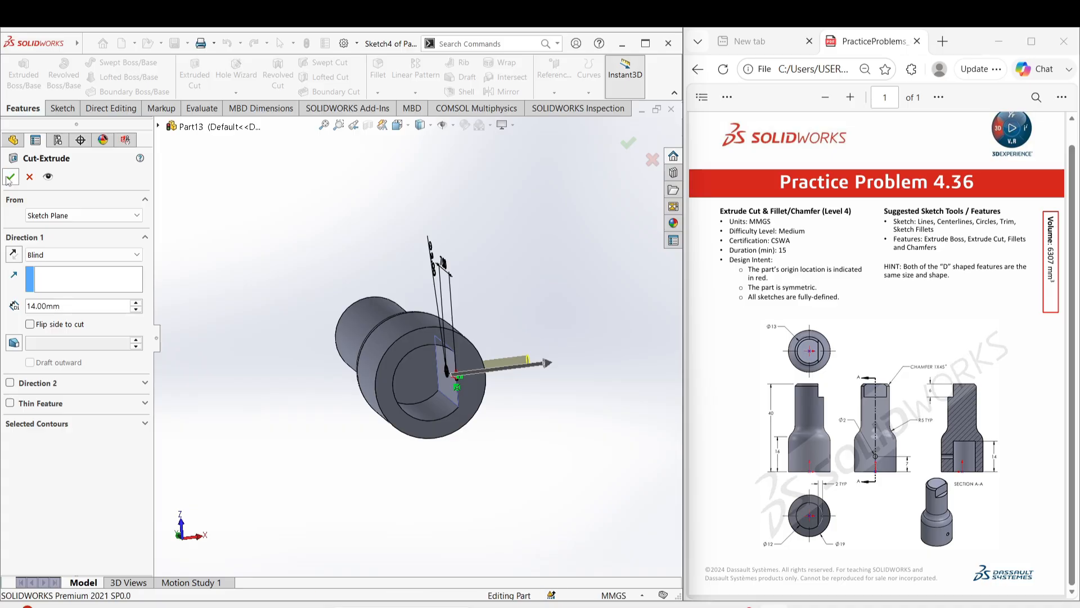
# Chamfer the curved outer edge of the upper shaft's top face at 1 mm and 45 degrees.
pyautogui.moveTo(372, 215); pyautogui.dragTo(270, 338, button='middle')
pyautogui.press('space')
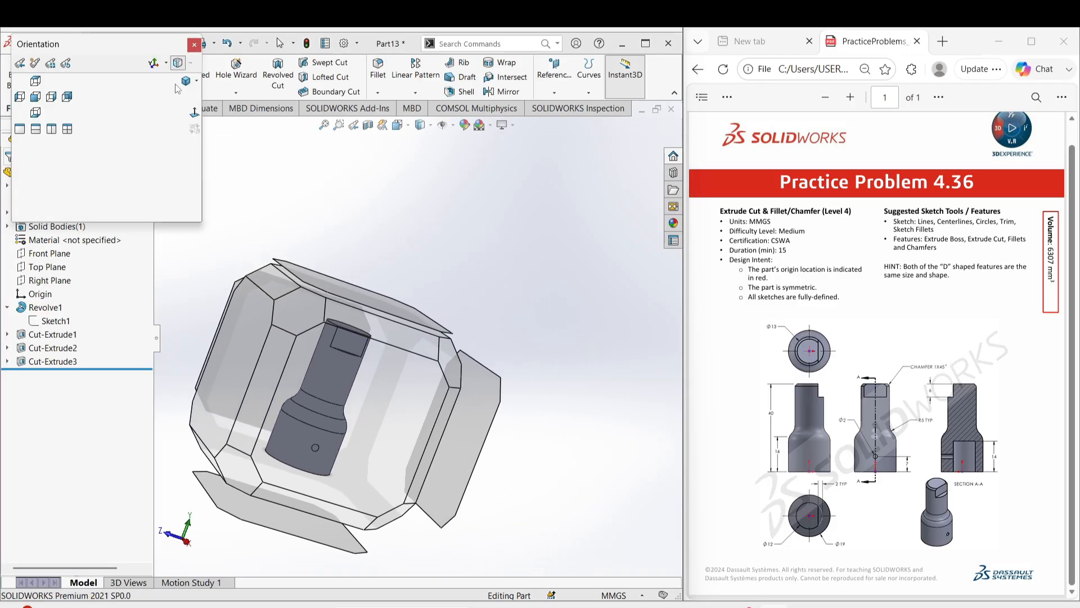
pyautogui.click(179, 84)
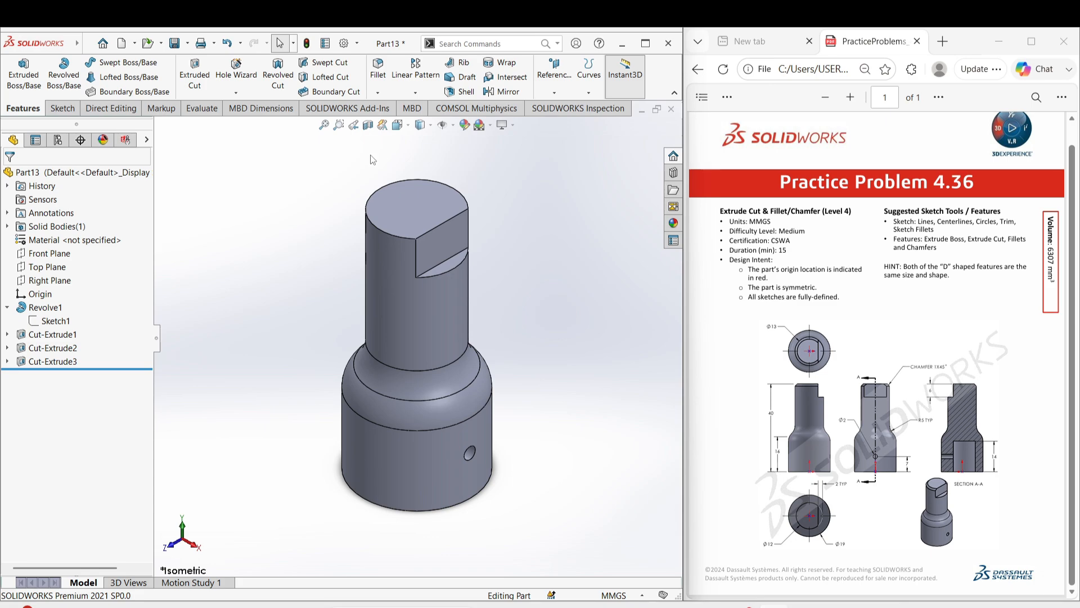
pyautogui.click(378, 92)
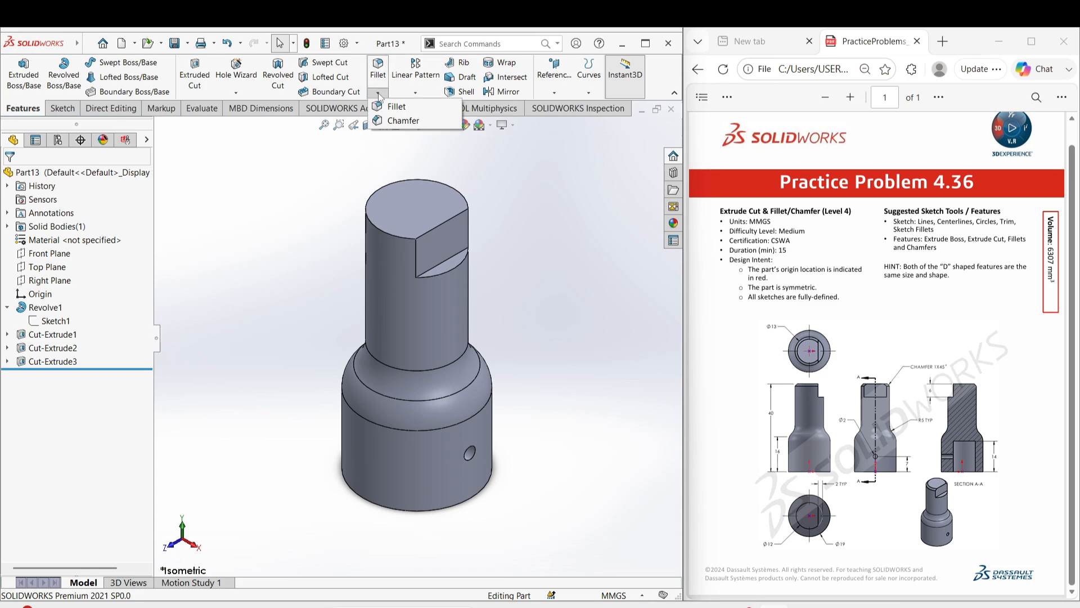
pyautogui.click(404, 120)
pyautogui.click(386, 193)
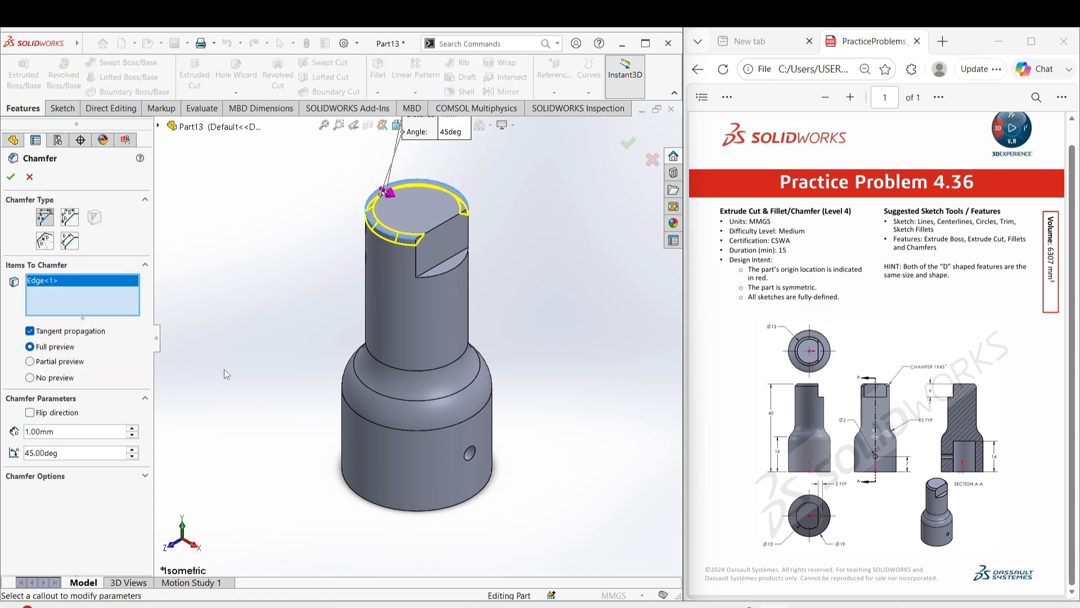
pyautogui.click(10, 178)
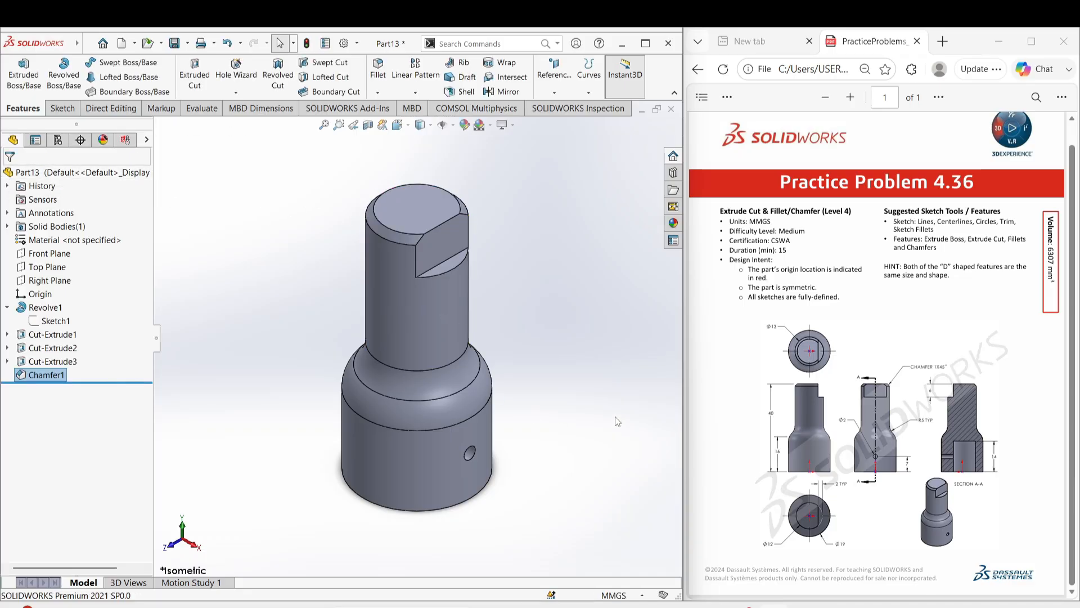
pyautogui.click(576, 368)
# Evaluate the part's mass properties, compare its volume with the volume given on the problem sheet, and close the report.
pyautogui.scroll(2, 465, 447)
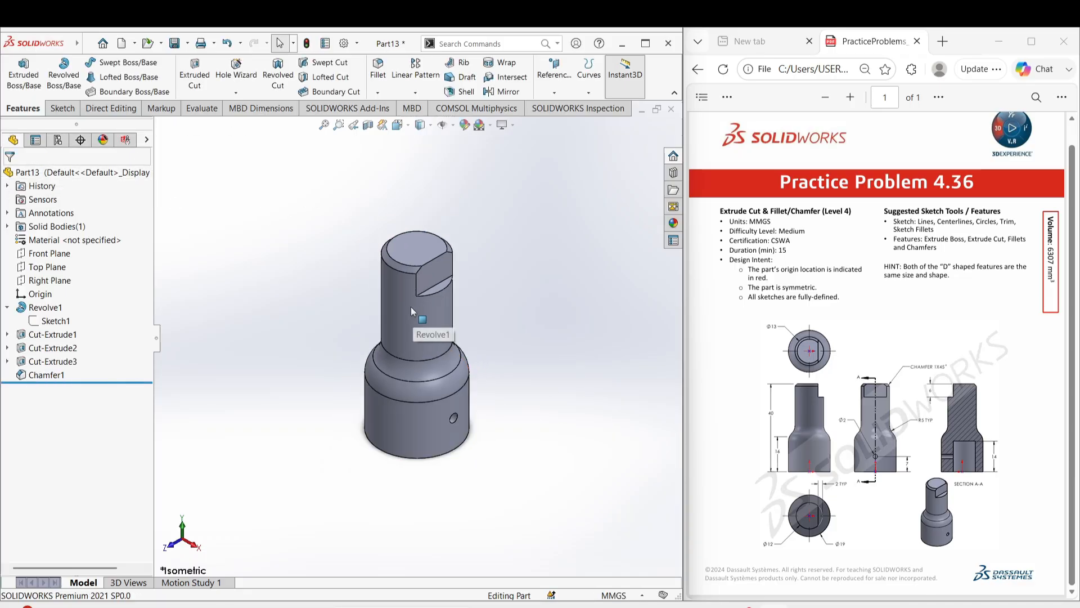
pyautogui.click(201, 108)
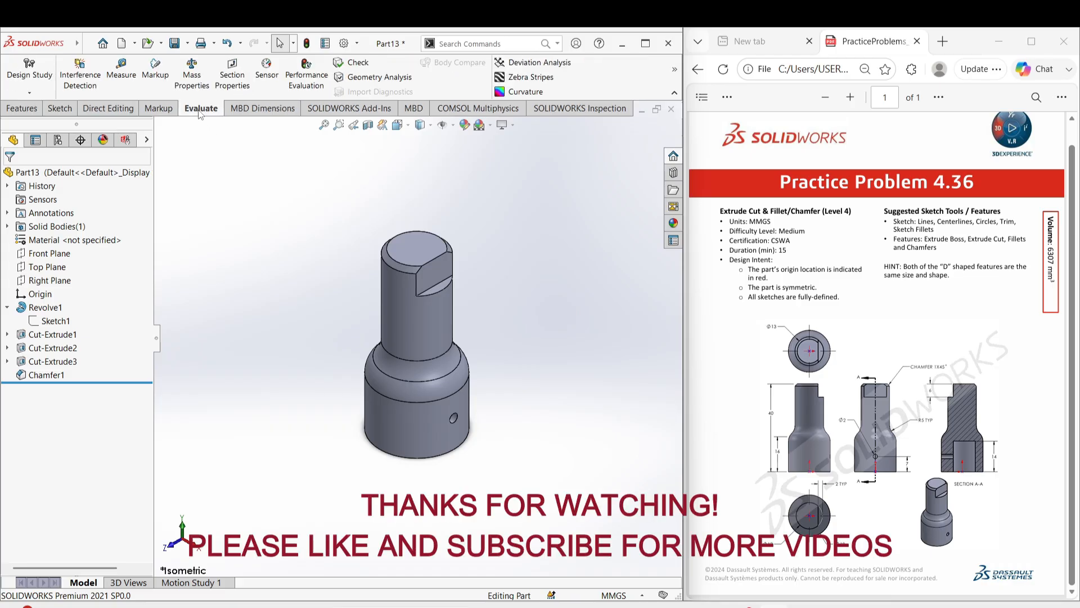
pyautogui.click(203, 85)
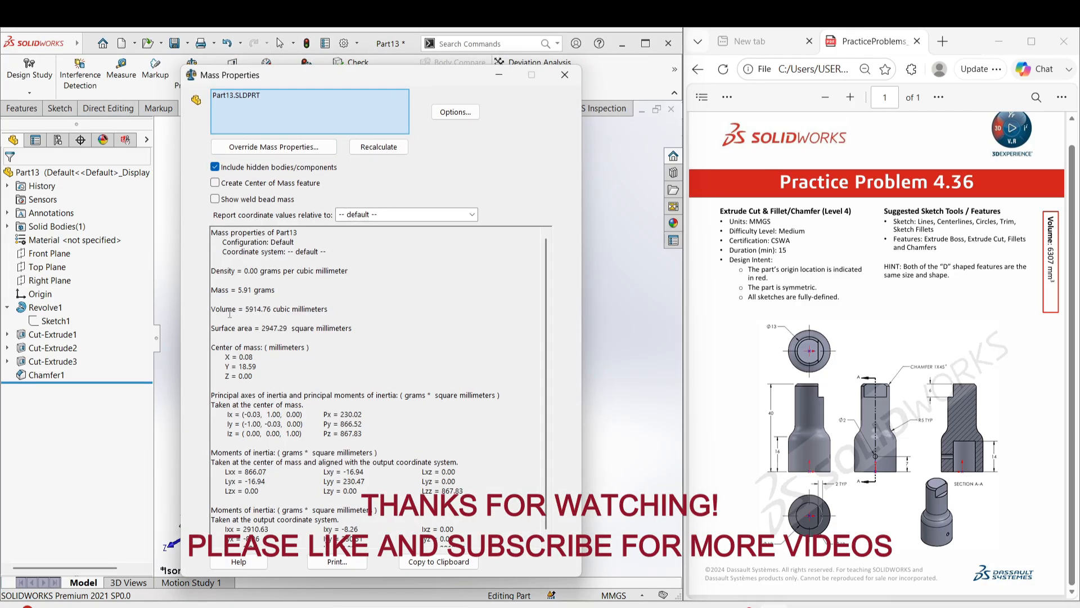
pyautogui.moveTo(217, 309); pyautogui.dragTo(354, 309)
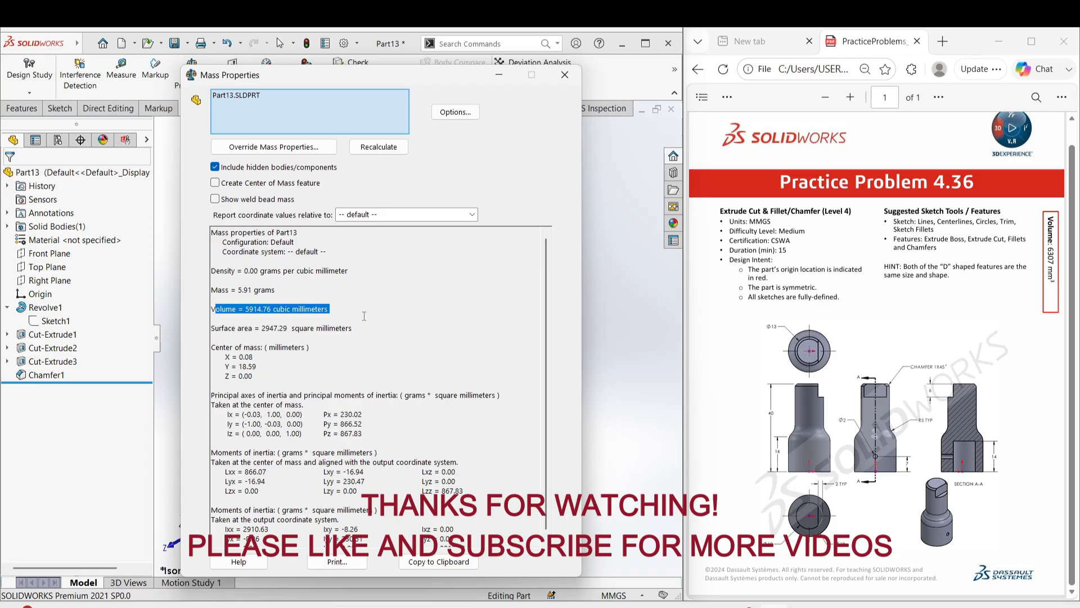
pyautogui.click(1049, 217)
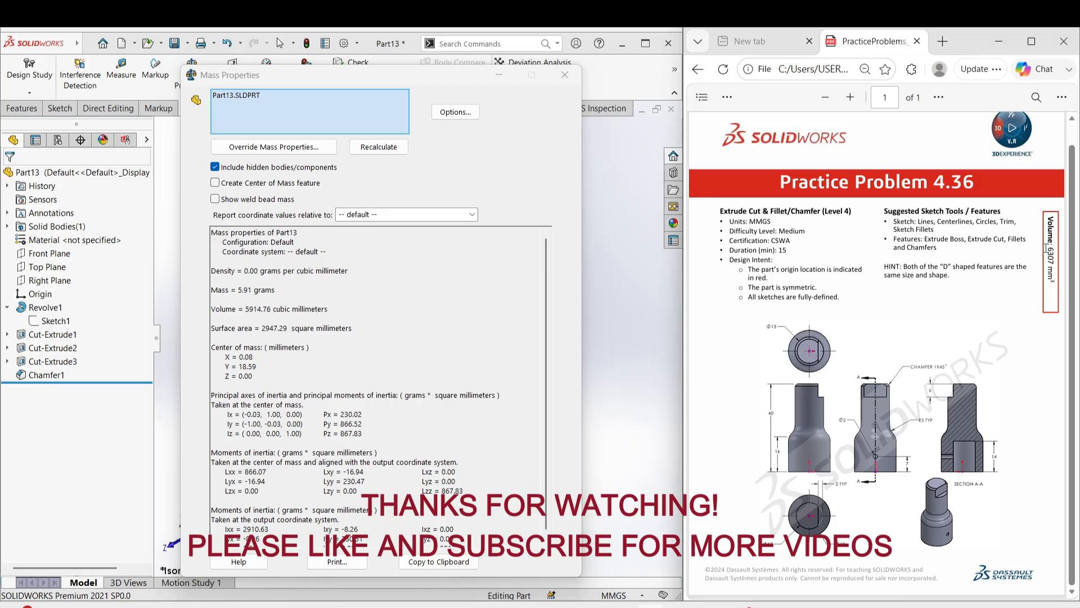
pyautogui.moveTo(1052, 298); pyautogui.dragTo(1052, 301)
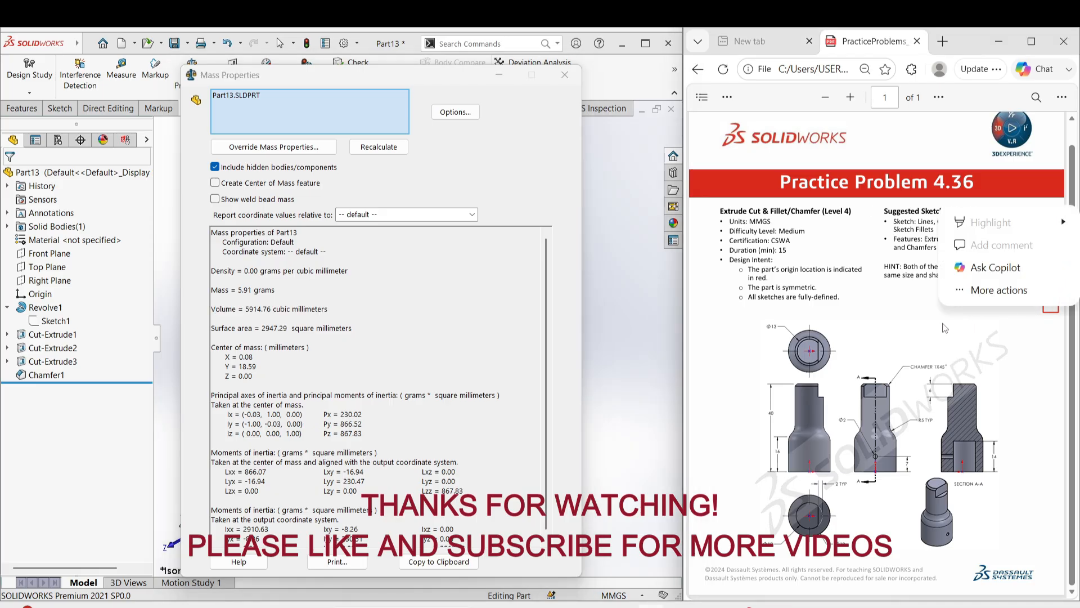
pyautogui.click(557, 82)
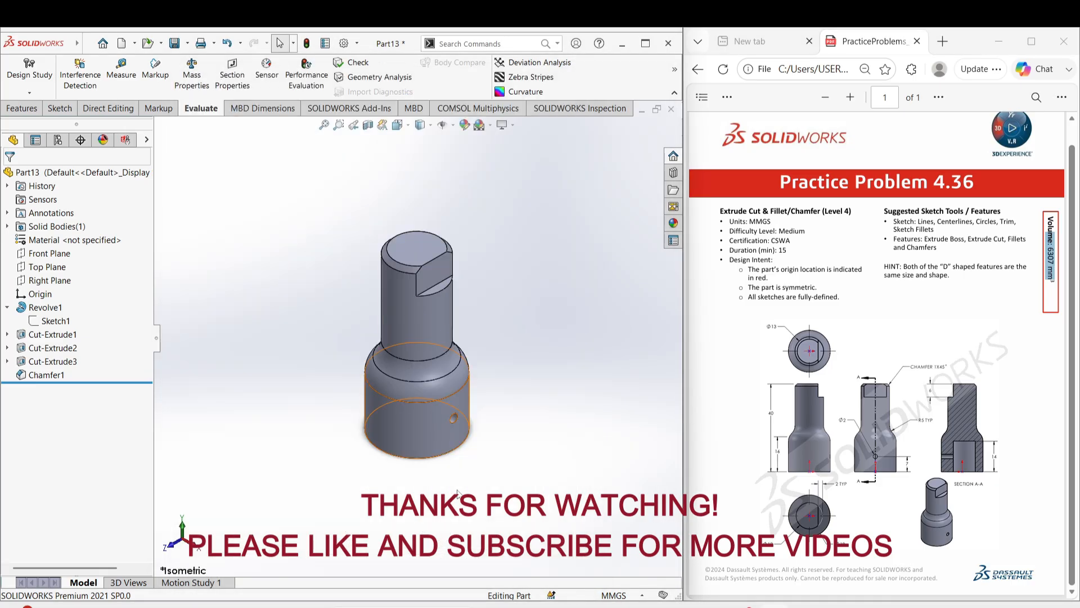
pyautogui.scroll(-2, 460, 415)
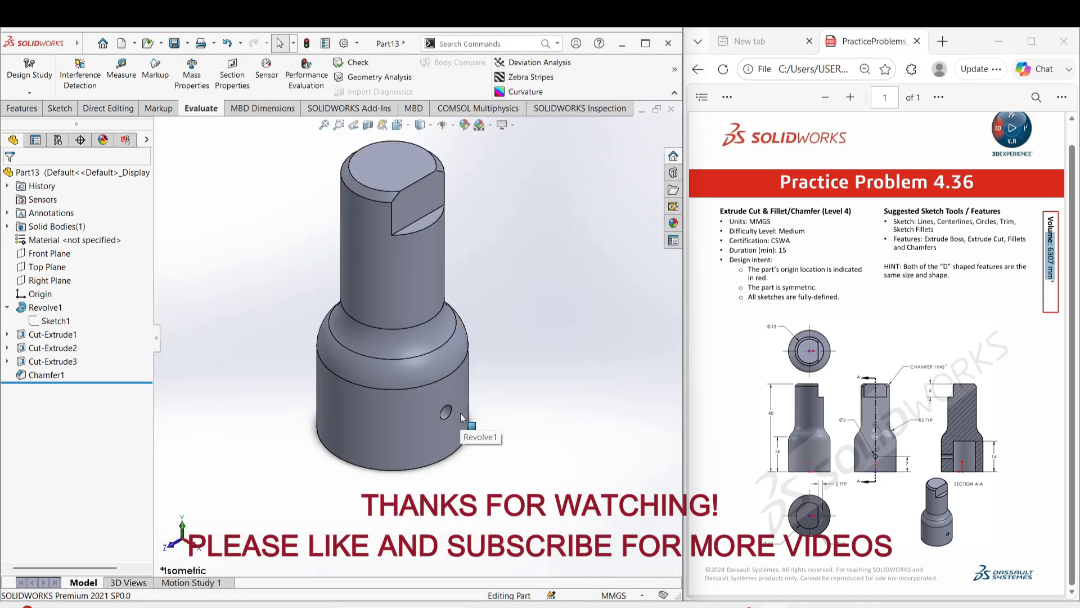